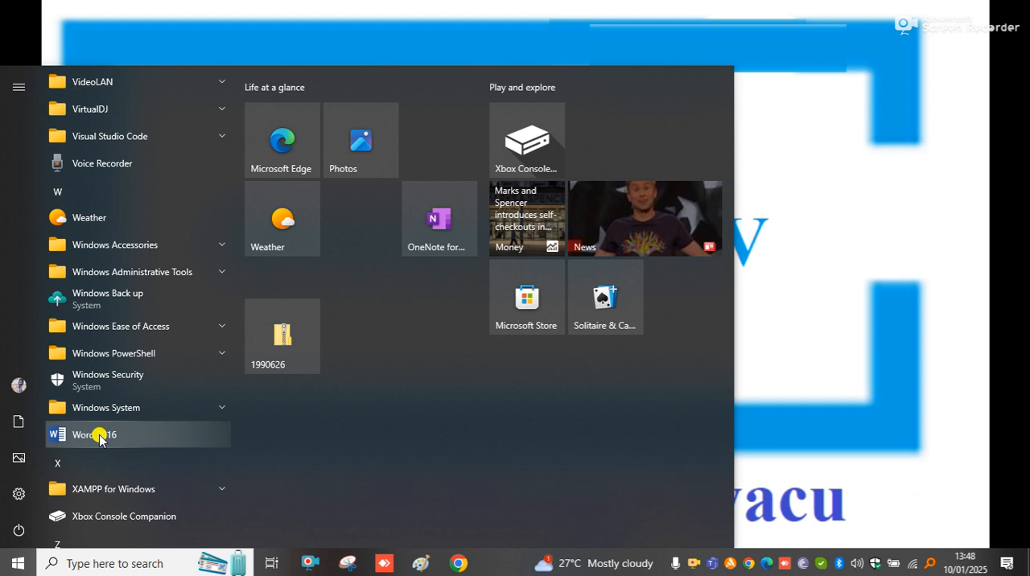
Start Word 2016 with a new blank document and collapse the ribbon
left_click(109, 434)
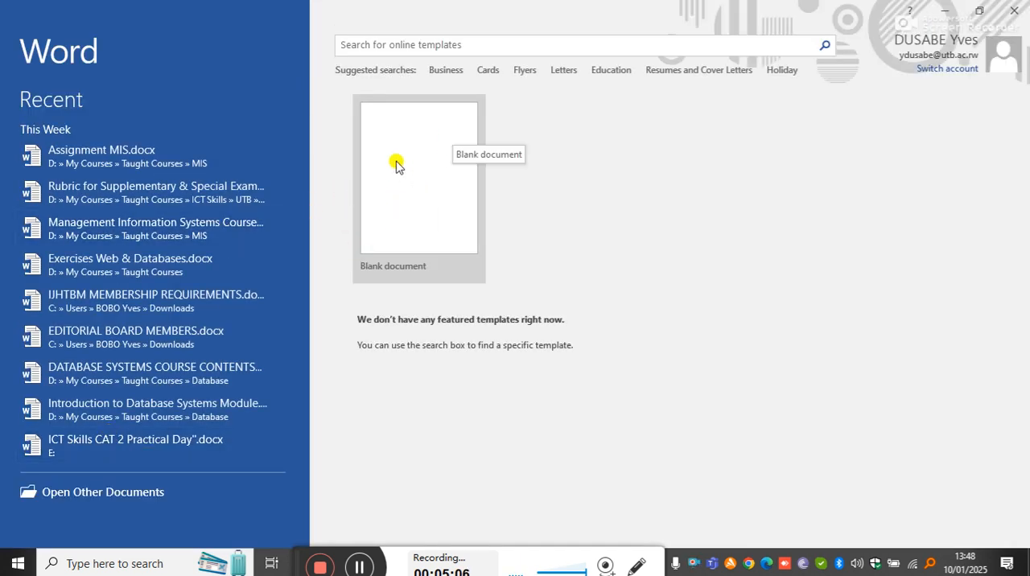
left_click(431, 208)
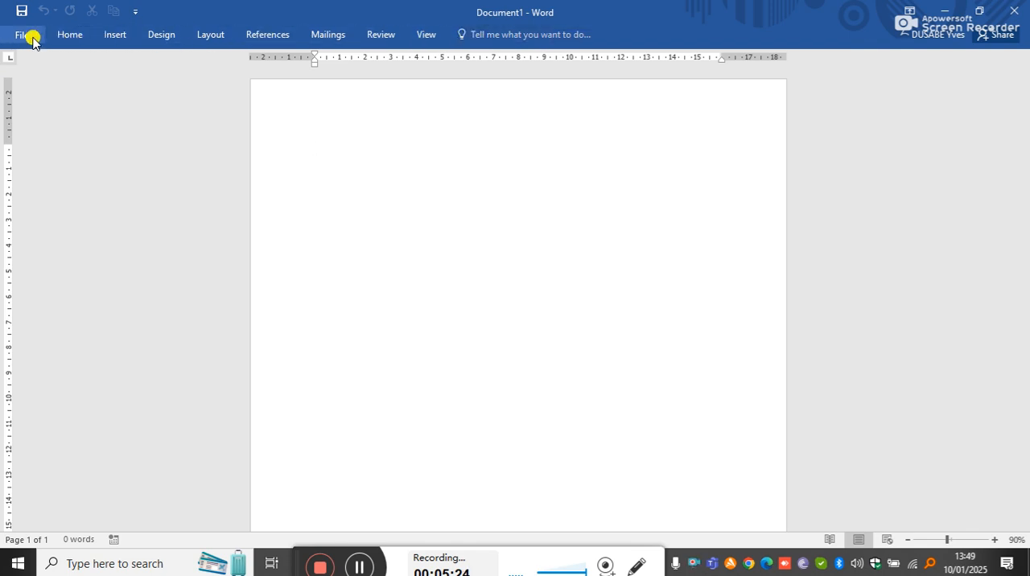
left_click(64, 37)
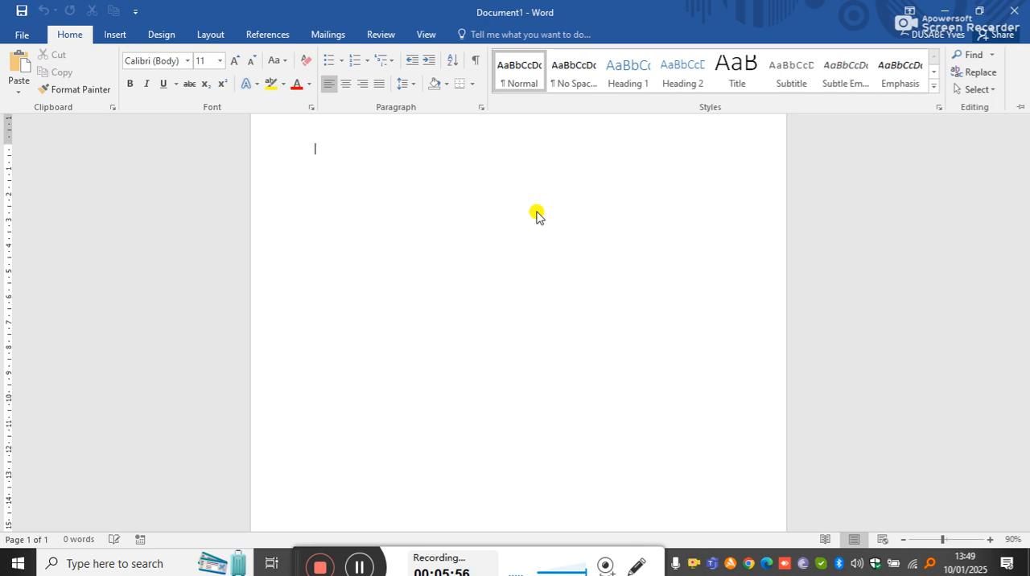
key("ctrl+F1")
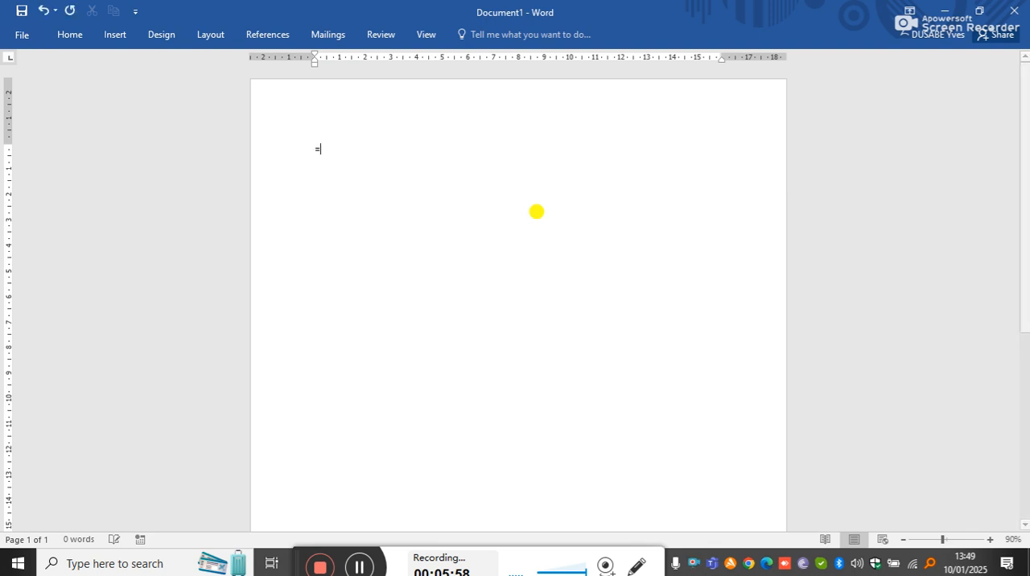
Fill the blank document with sample text using the formula =rand(5,4)
type("=")
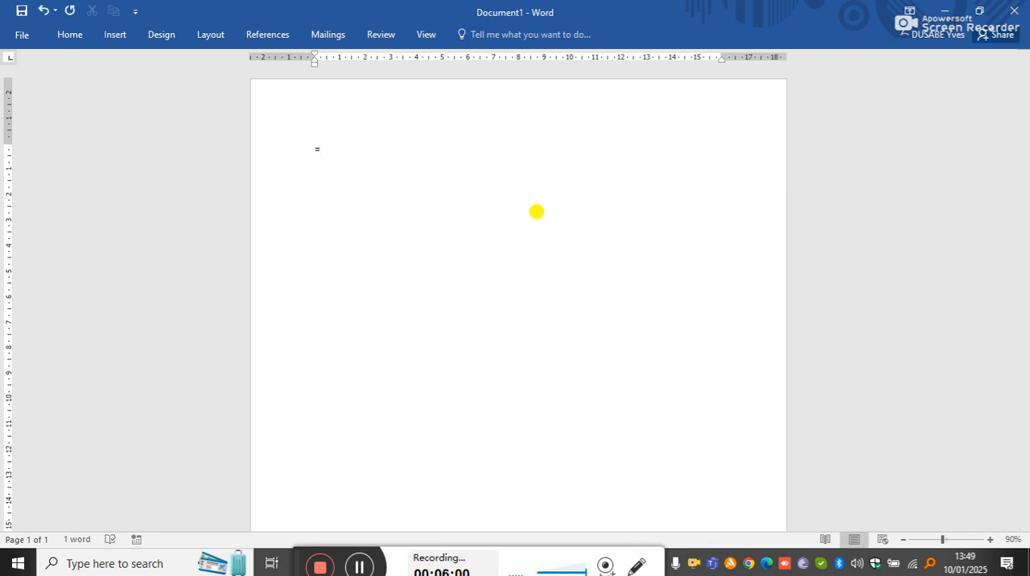
type("rand(5,4)")
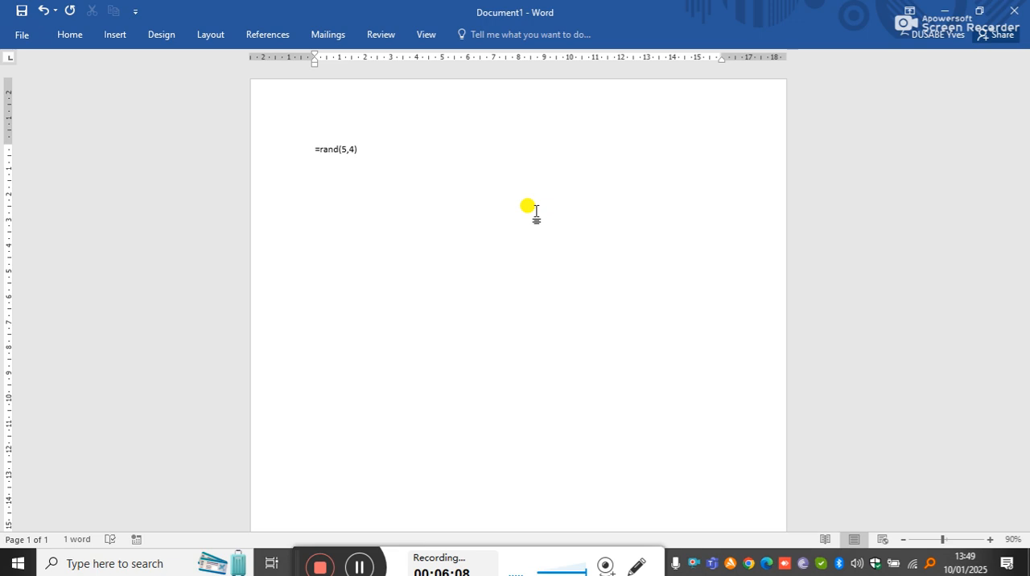
key("Return")
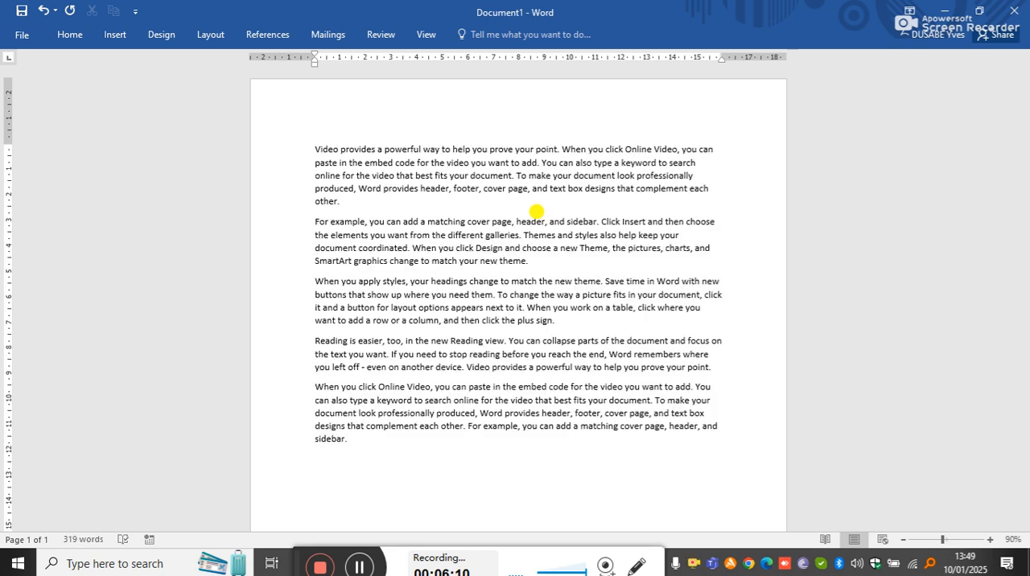
Insert two empty lines above the first paragraph of the sample text
left_click(317, 153)
key("Return")
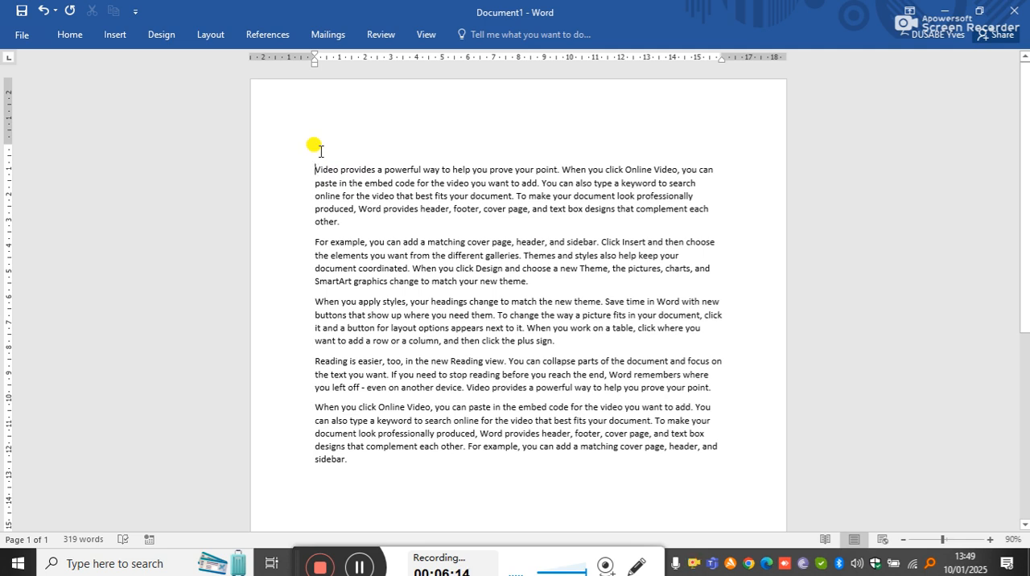
key("Return")
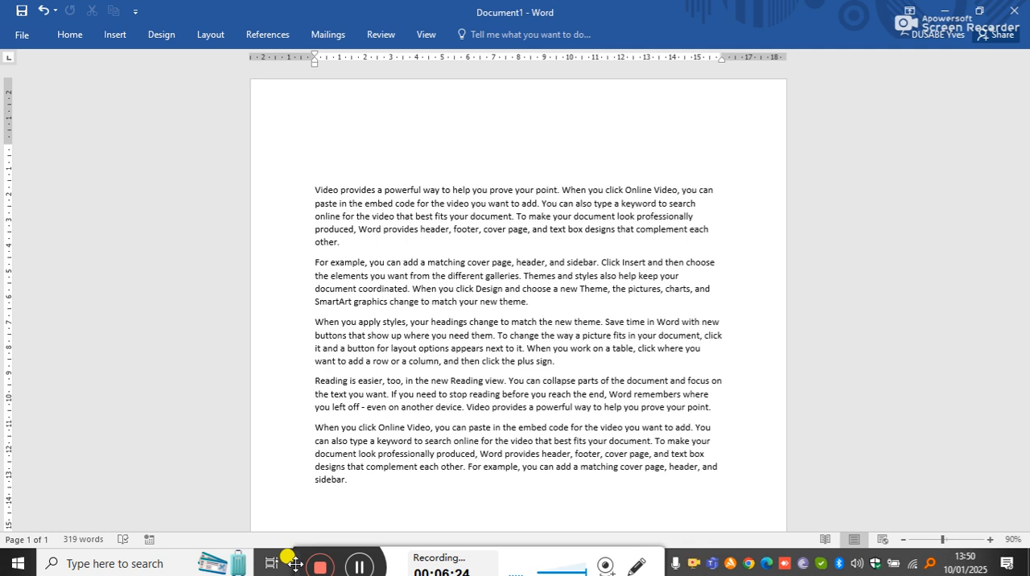
left_click(344, 156)
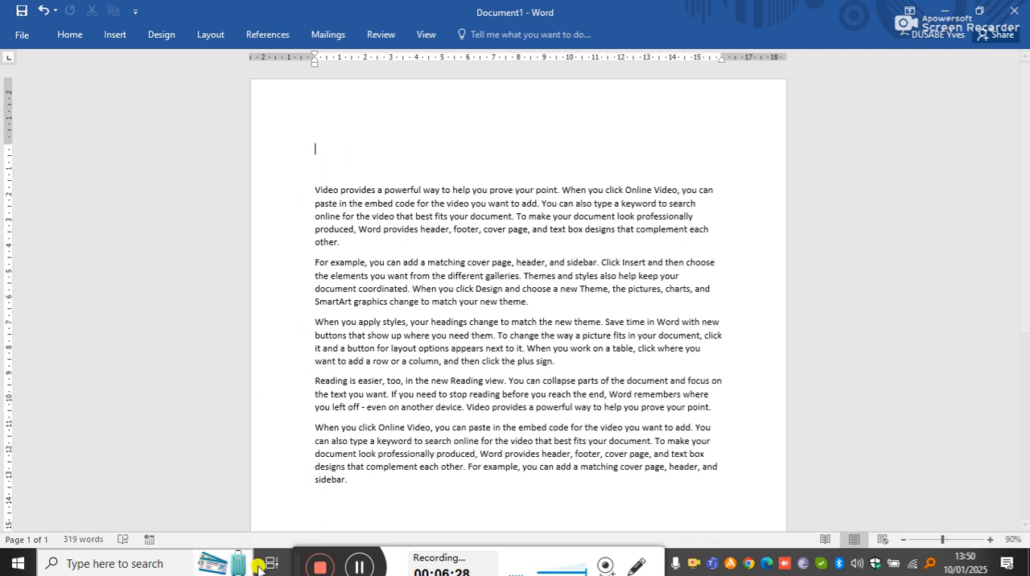
left_click_drag(296, 562, 892, 14)
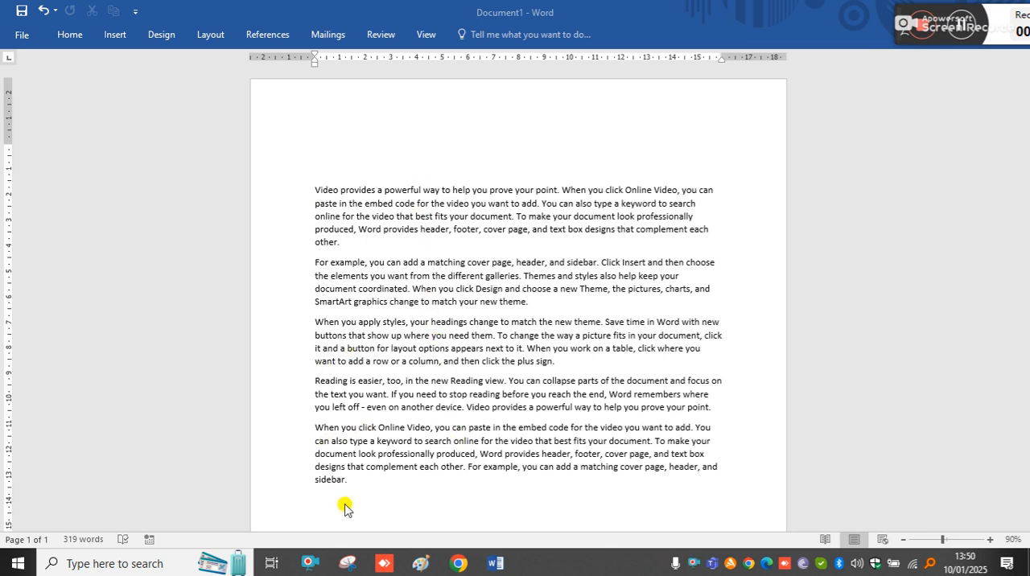
Change the font of all five sample paragraphs to Times New Roman
left_click_drag(349, 482, 295, 186)
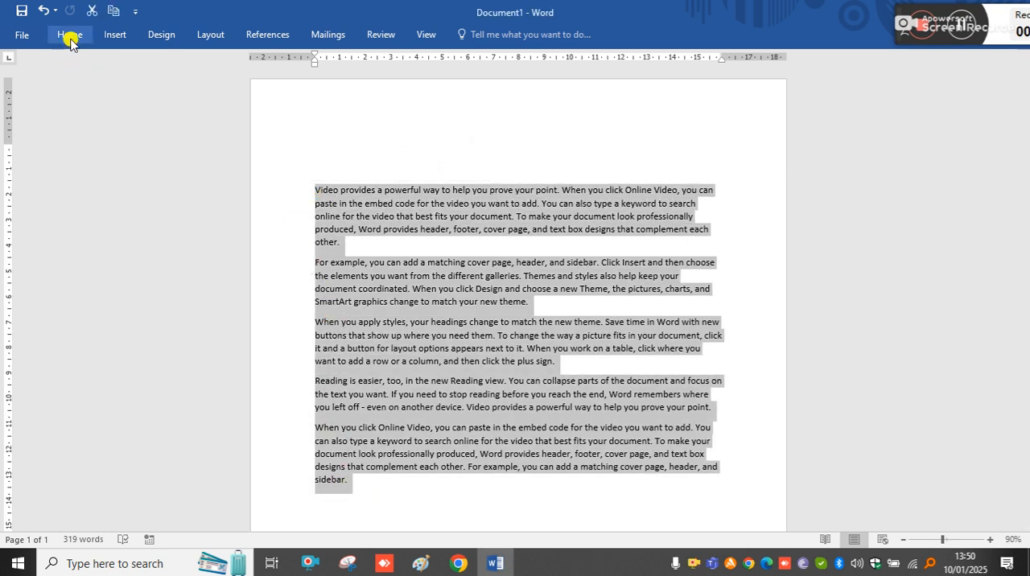
left_click(70, 34)
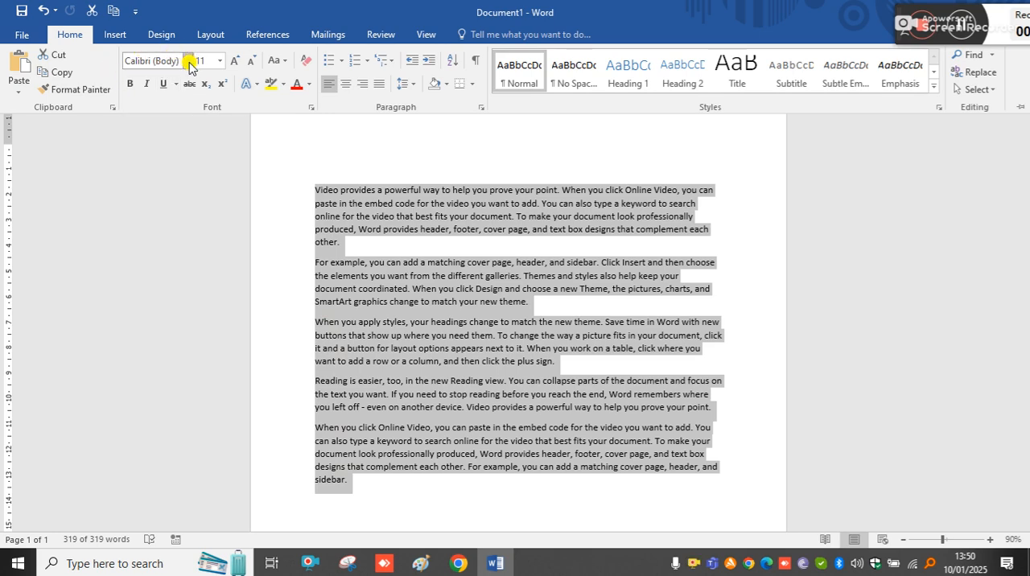
left_click(189, 61)
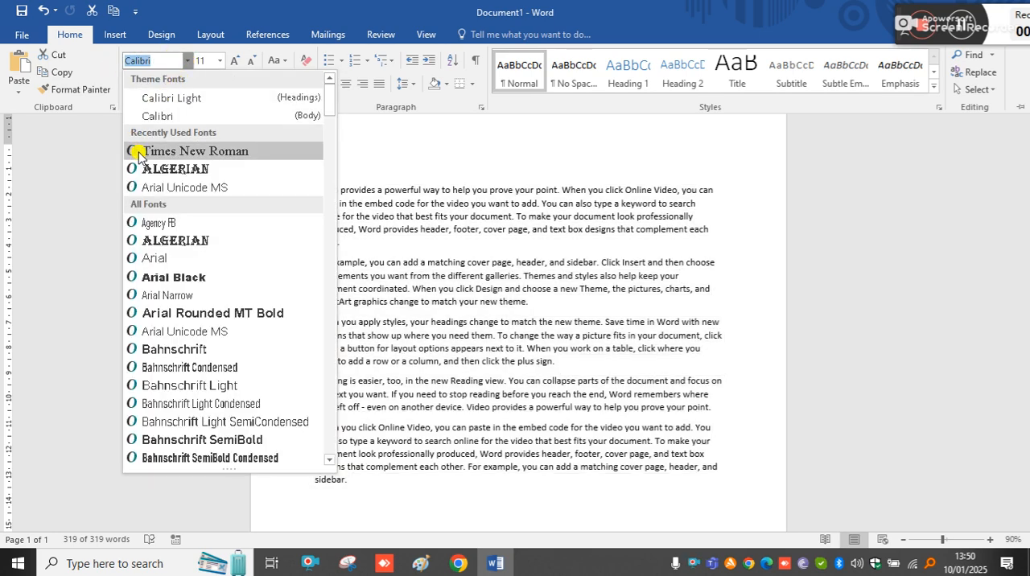
left_click(194, 153)
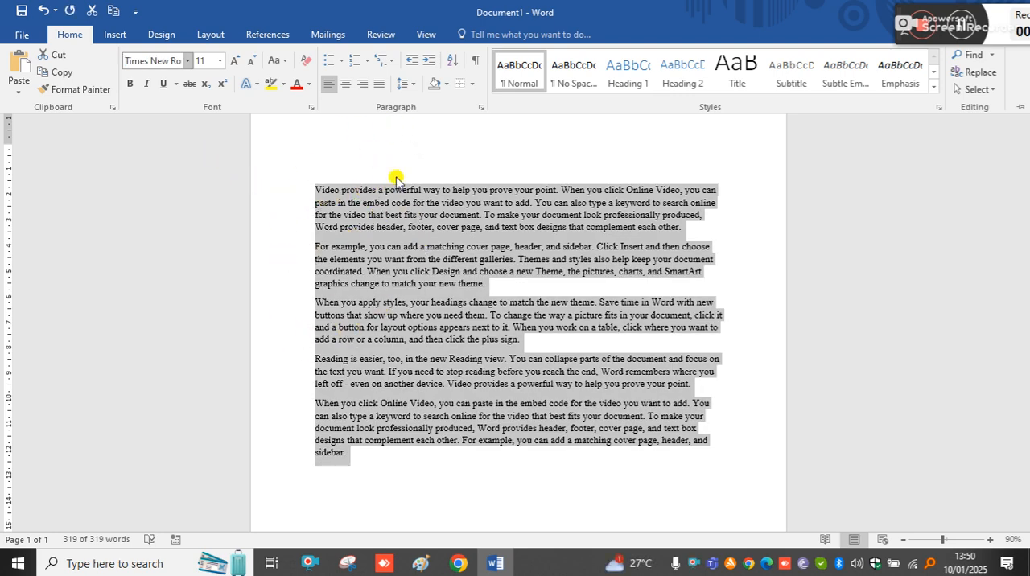
Try left and centred alignment on the selected paragraphs, settle on justified, and collapse the ribbon
left_click(379, 86)
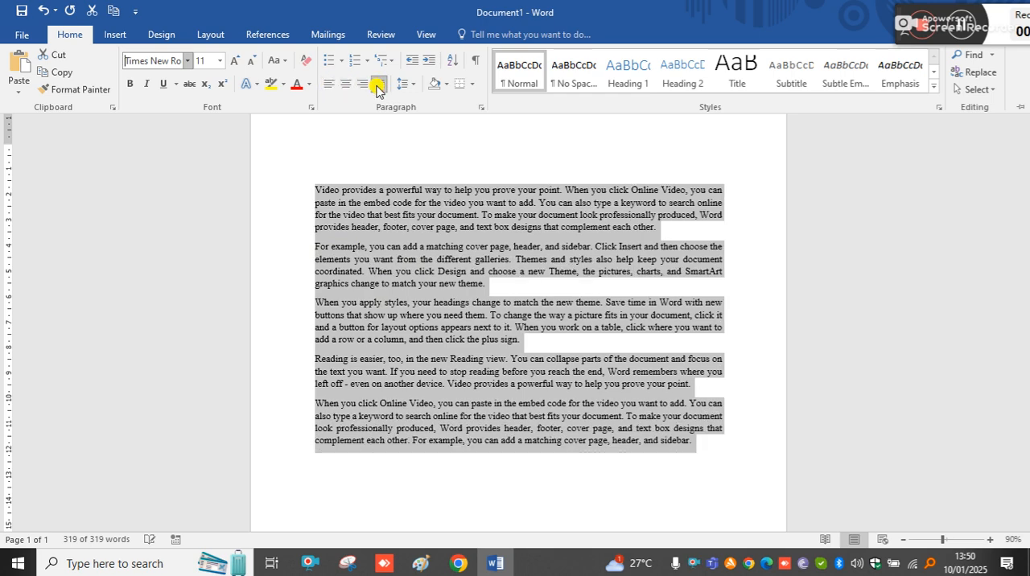
left_click(329, 85)
left_click(345, 86)
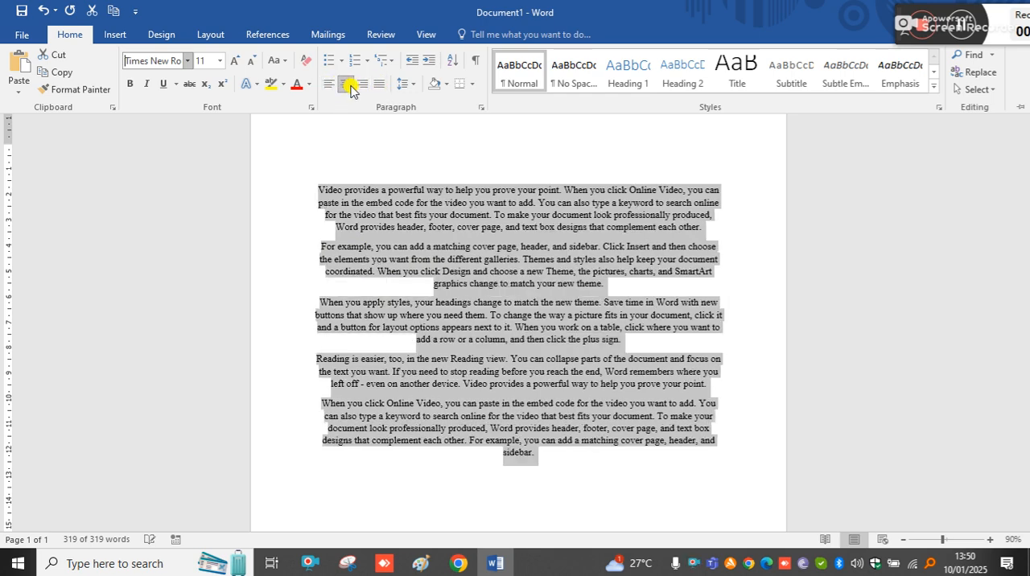
left_click(378, 85)
left_click(328, 85)
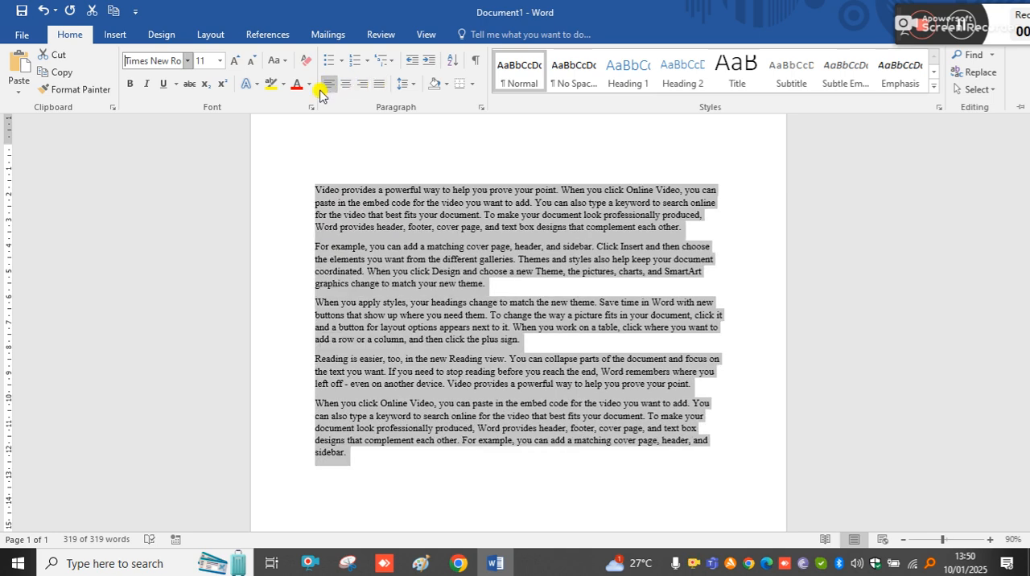
left_click(383, 85)
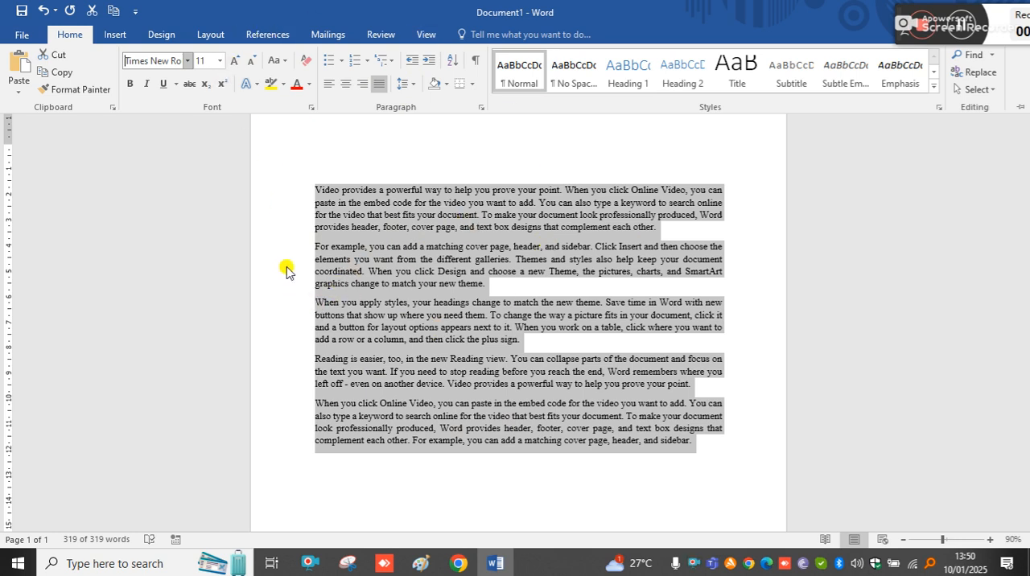
key("ctrl+F1")
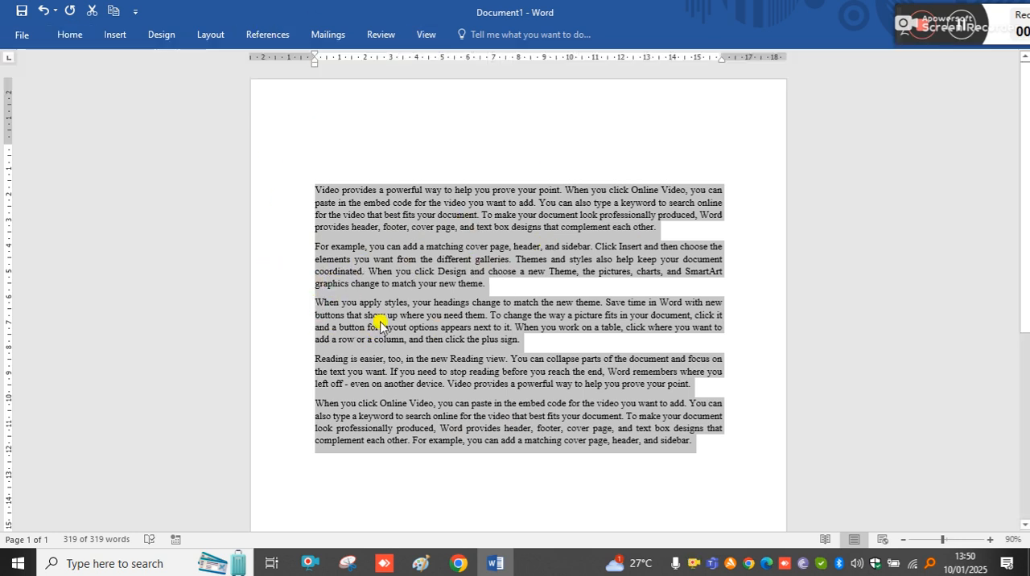
Enlarge and reduce the font size of the selected paragraphs, settling on 12 pt
left_click(70, 40)
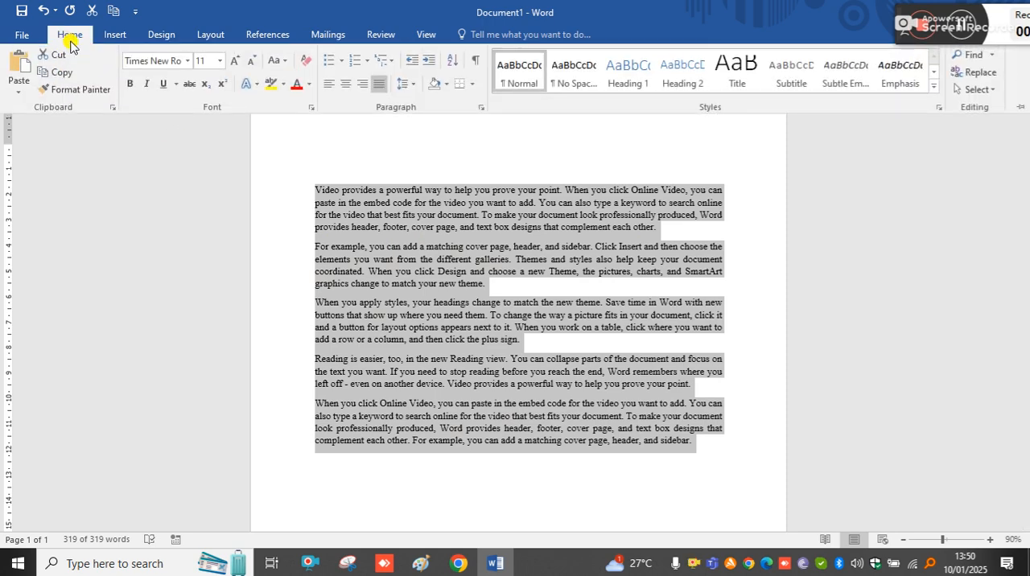
left_click(236, 61)
left_click(237, 61)
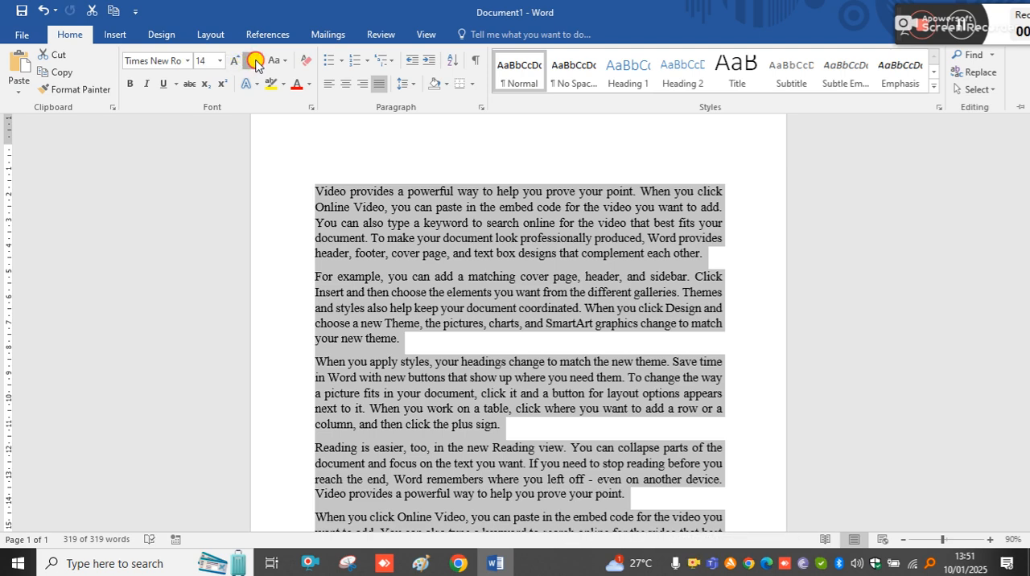
left_click(254, 62)
left_click(255, 62)
left_click(255, 62)
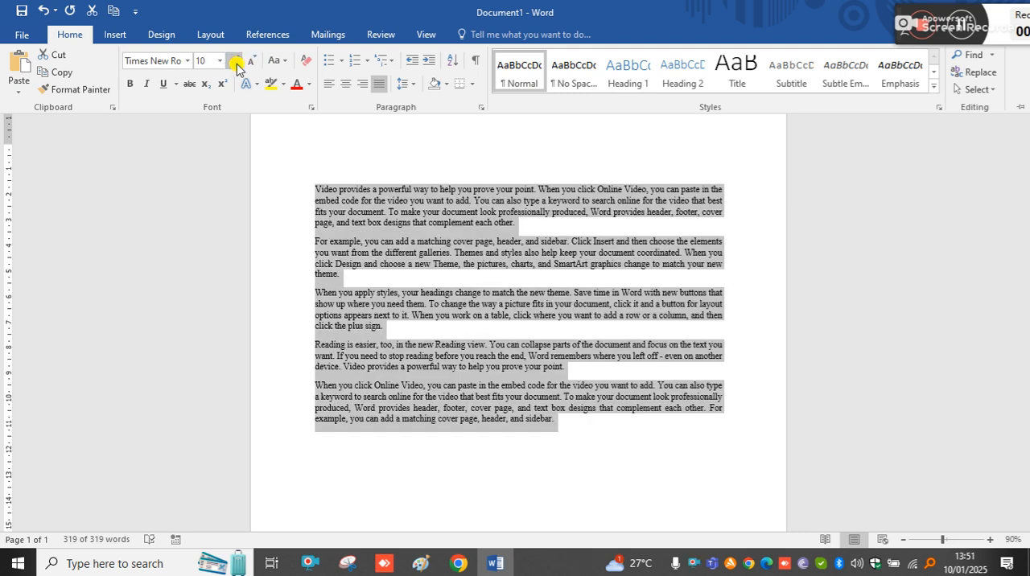
left_click(237, 61)
left_click(237, 61)
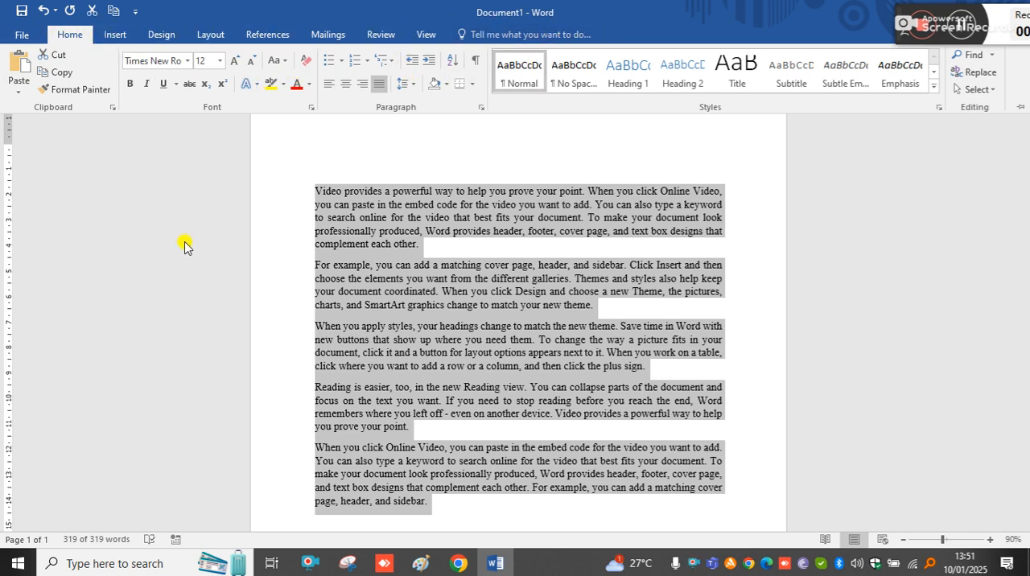
key("ctrl+F1")
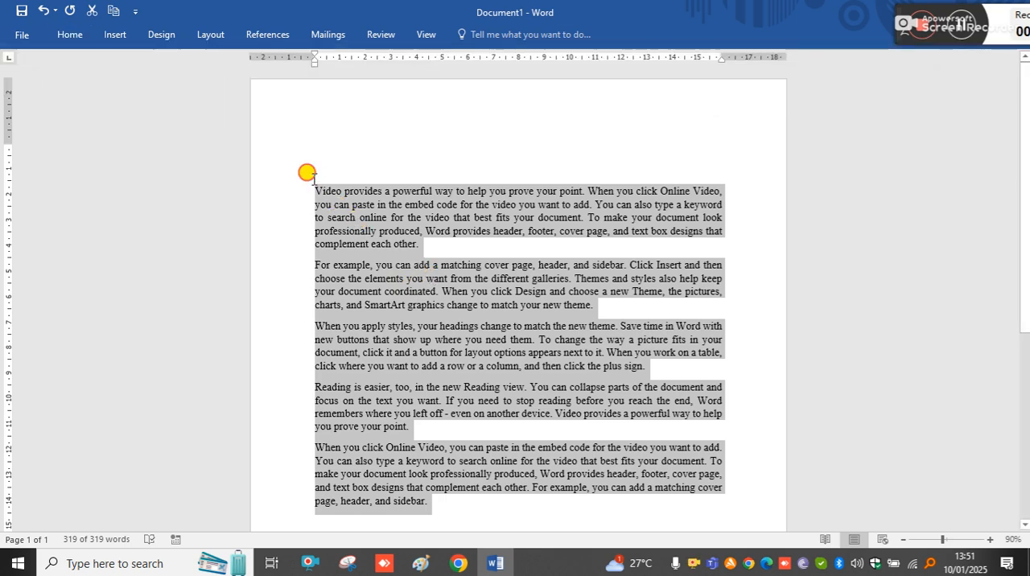
Enter the heading "Letter (Proctection)" on the empty line directly above the first paragraph
left_click(319, 172)
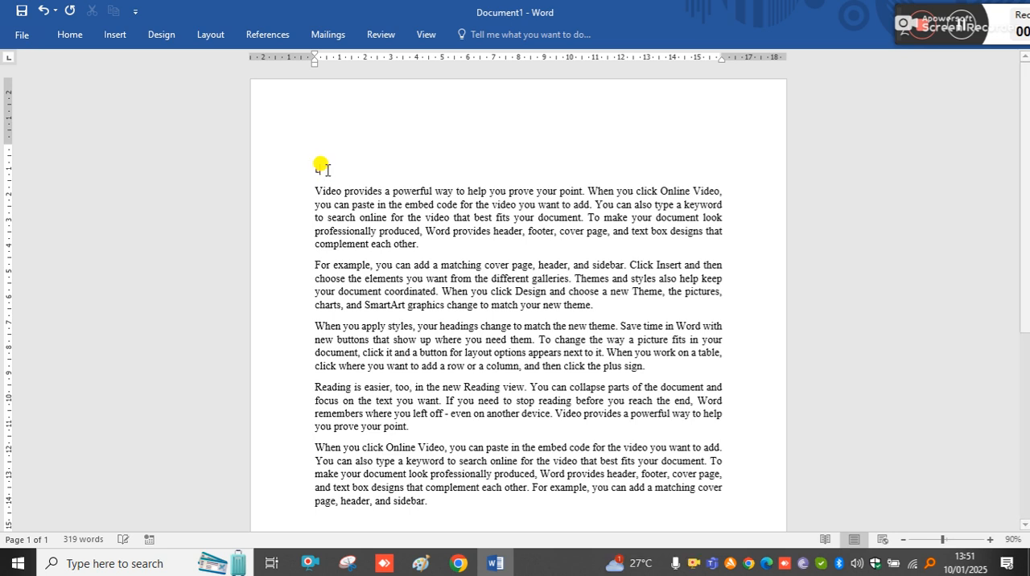
type("Letter (")
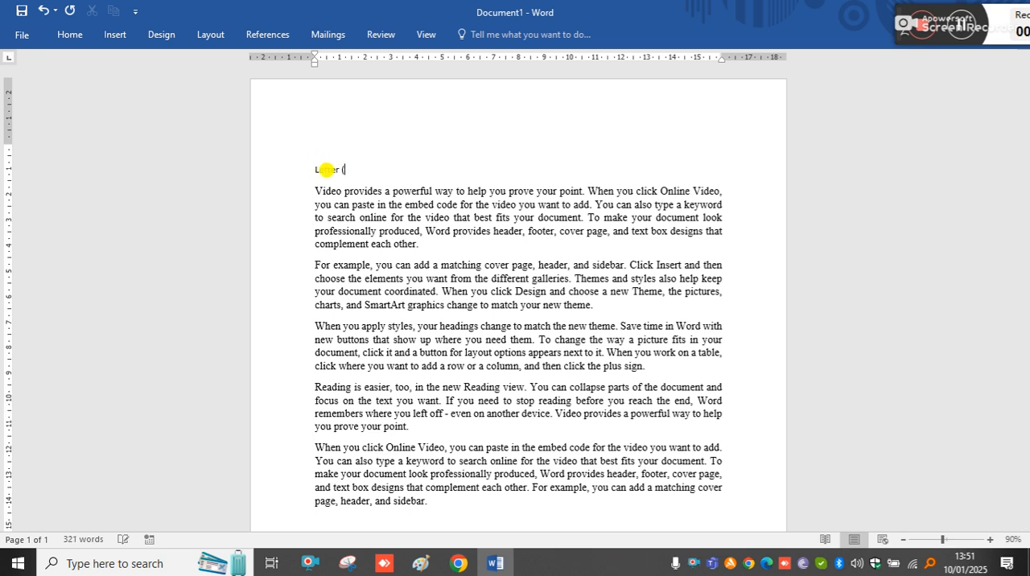
type("Proctrction)")
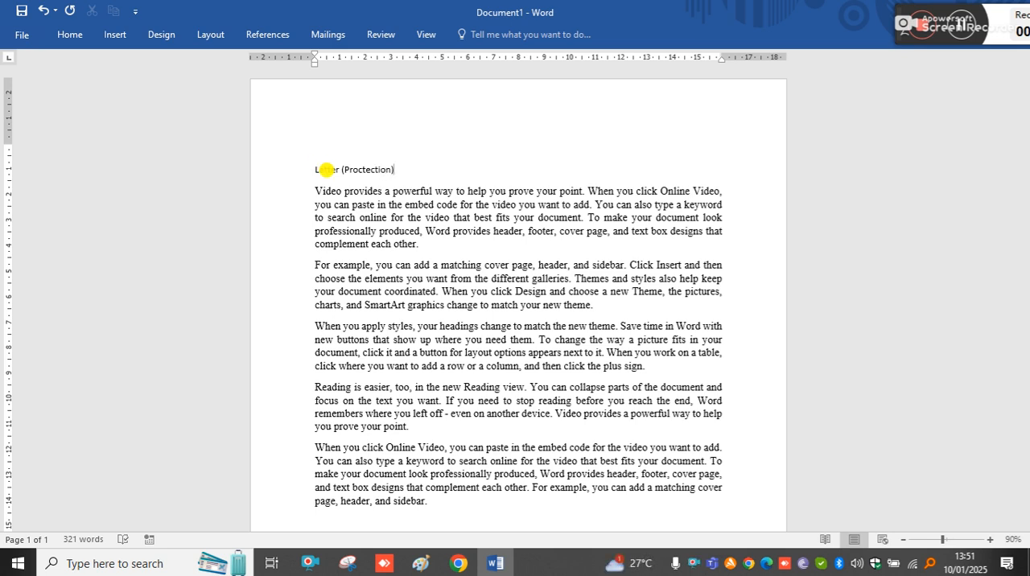
Make the heading line bold and set its font size to 28
left_click_drag(396, 170, 317, 170)
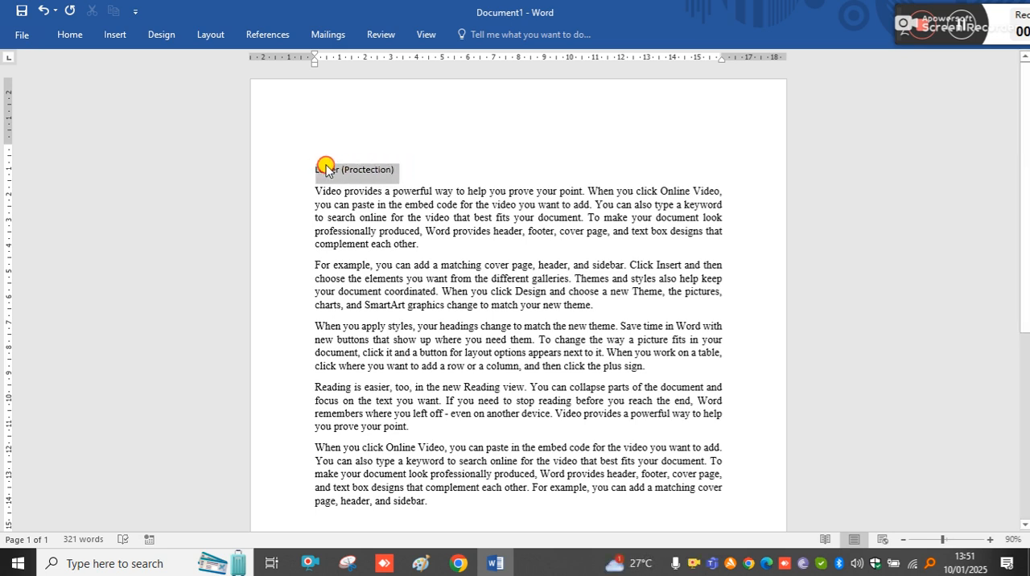
left_click(320, 143)
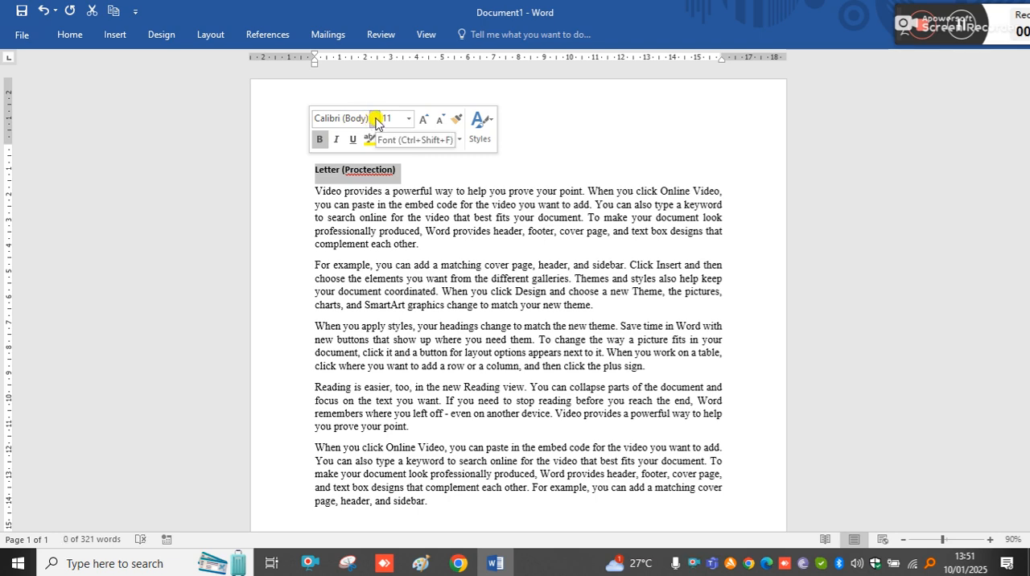
left_click(374, 117)
left_click(376, 119)
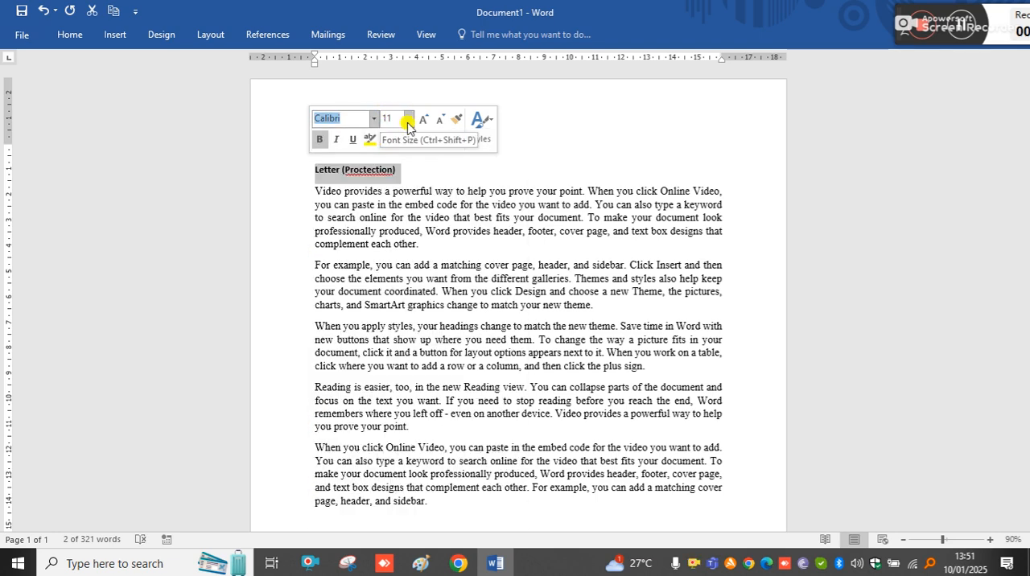
left_click(408, 118)
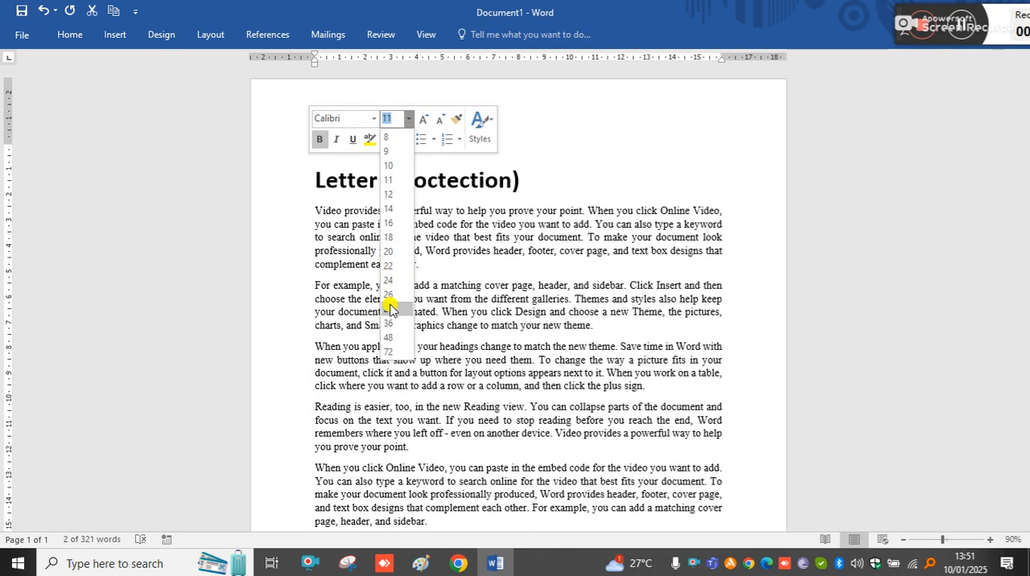
left_click(389, 309)
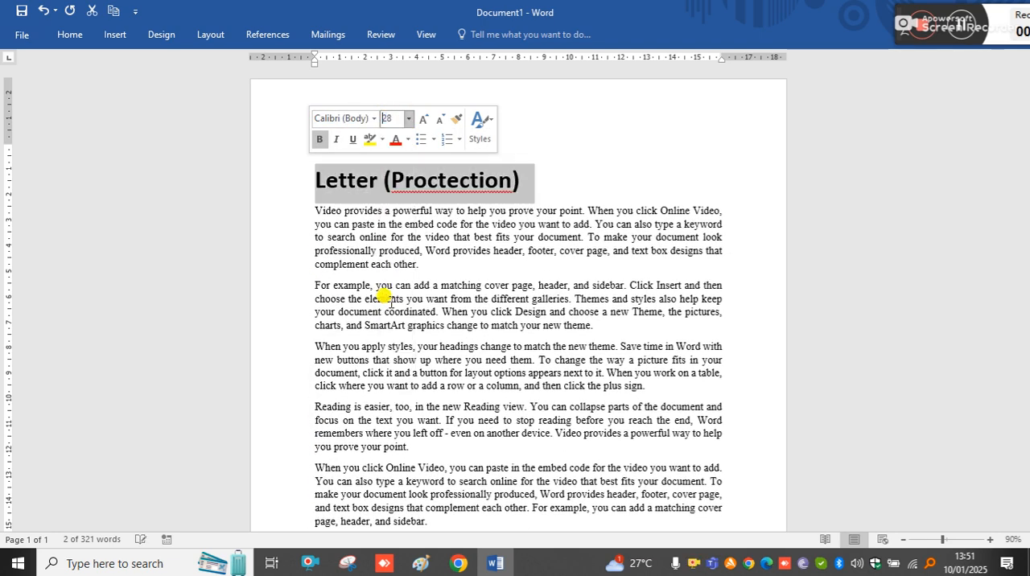
Correct the misspelled word in the heading so that it reads "Letter (Protection)"
left_click(464, 182)
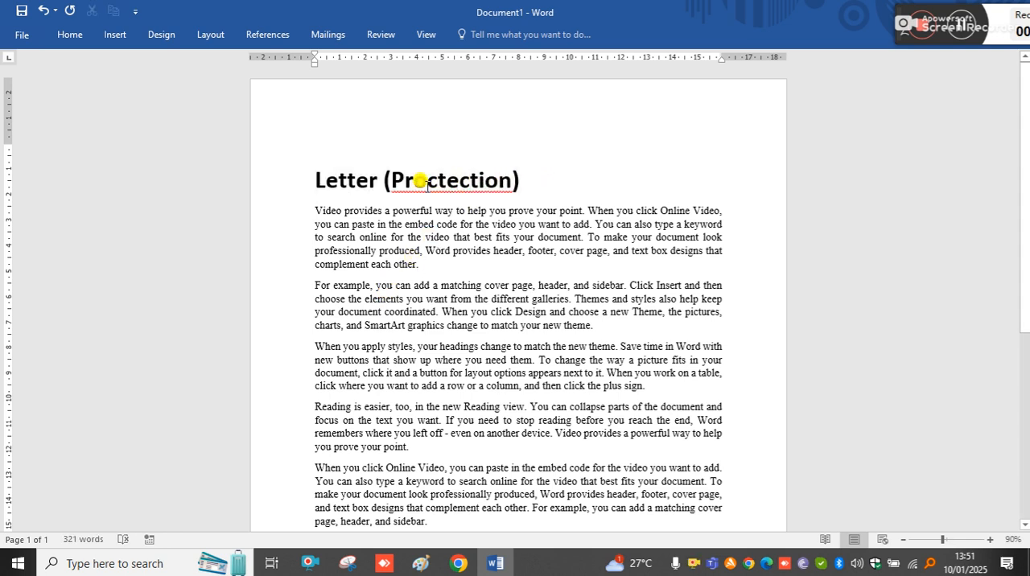
left_click(441, 180)
key("BackSpace")
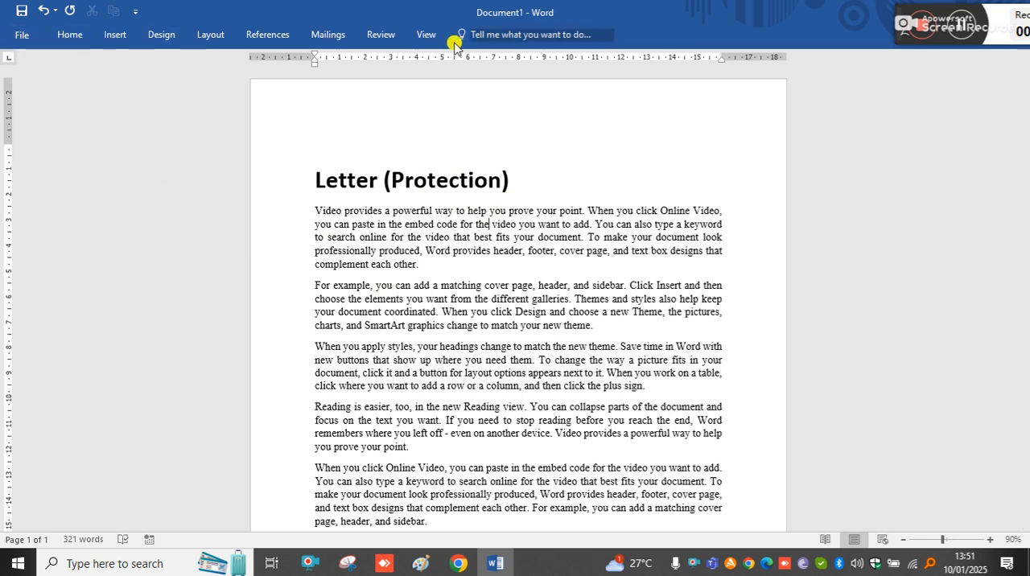
Encrypt the document with a password, entering and confirming the document password
left_click(24, 39)
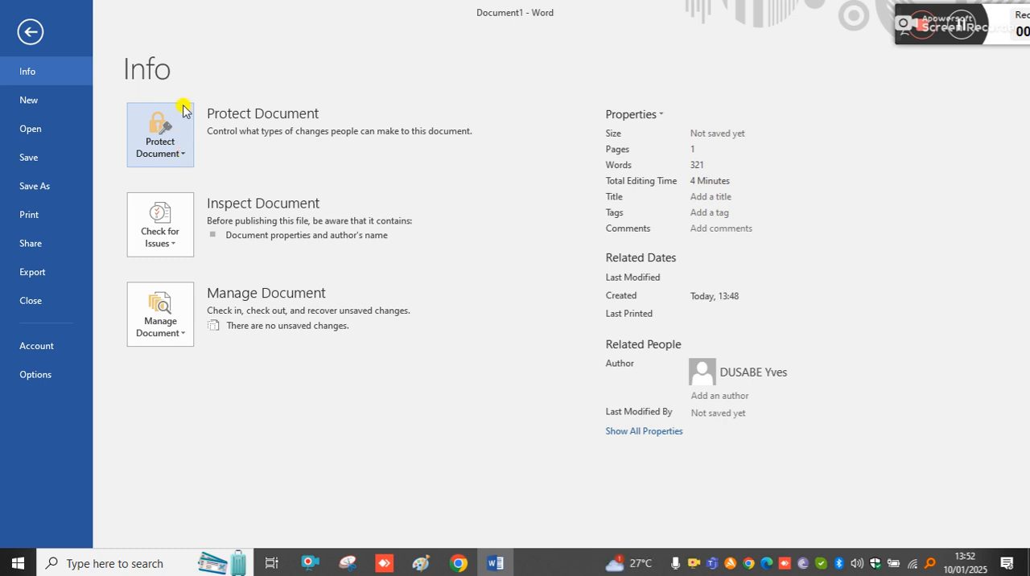
left_click(30, 33)
left_click(27, 35)
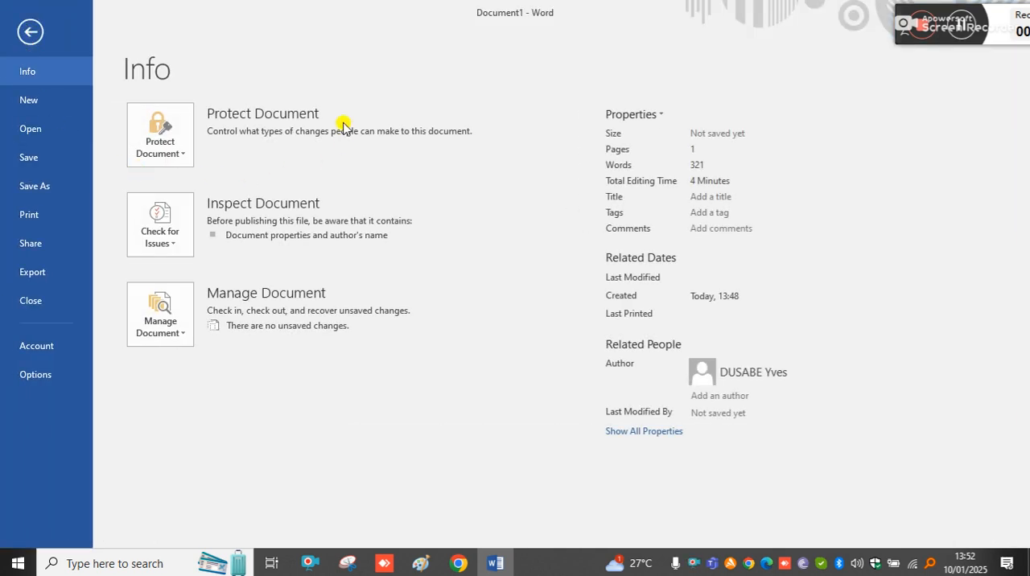
left_click(180, 156)
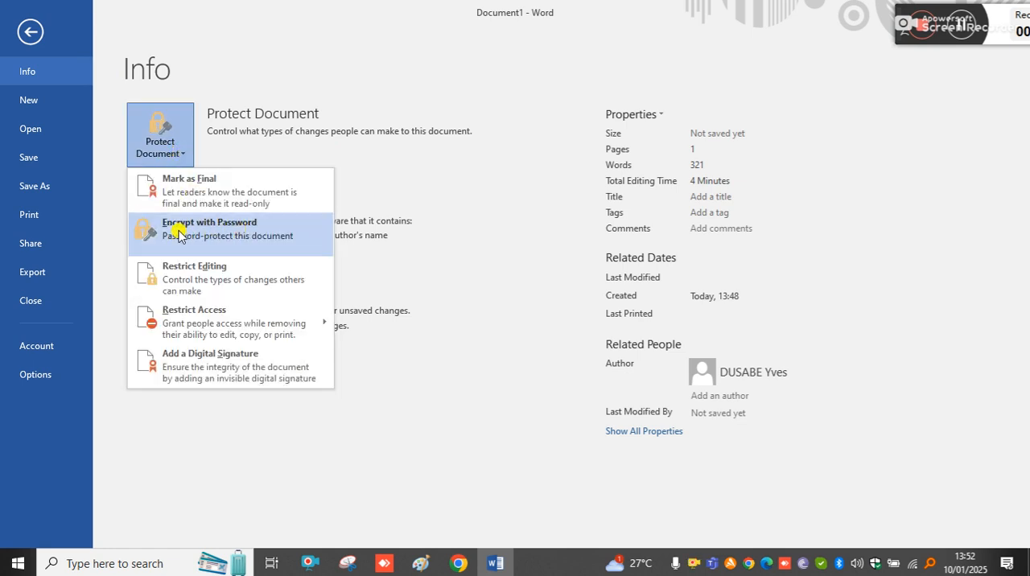
left_click(249, 241)
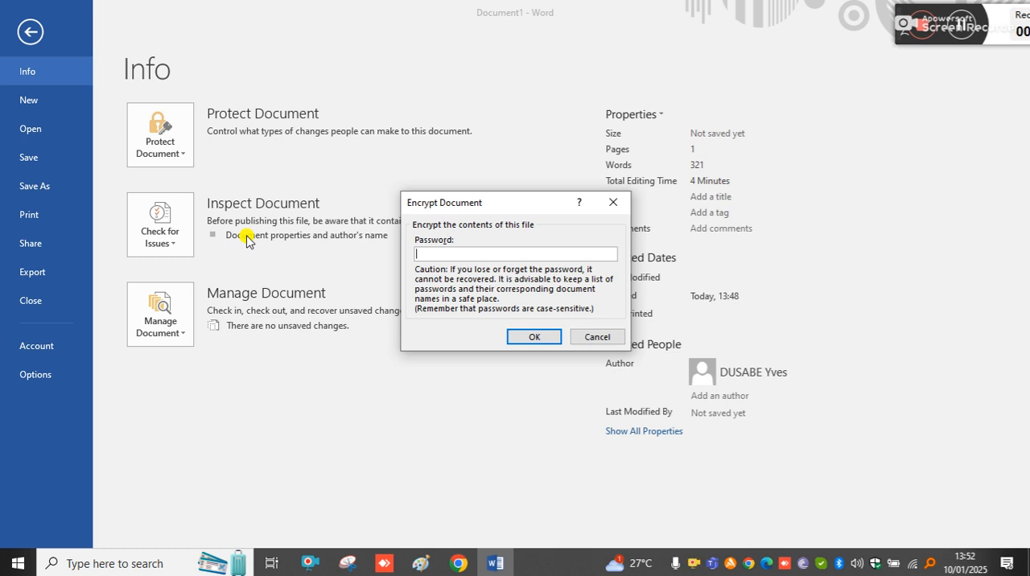
type("12")
left_click(550, 337)
type("12")
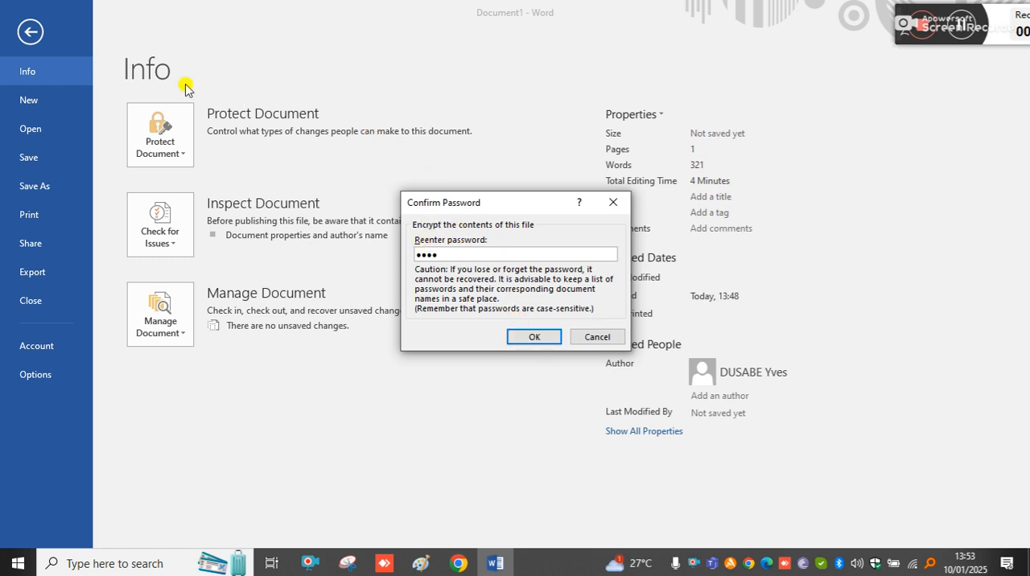
left_click(521, 340)
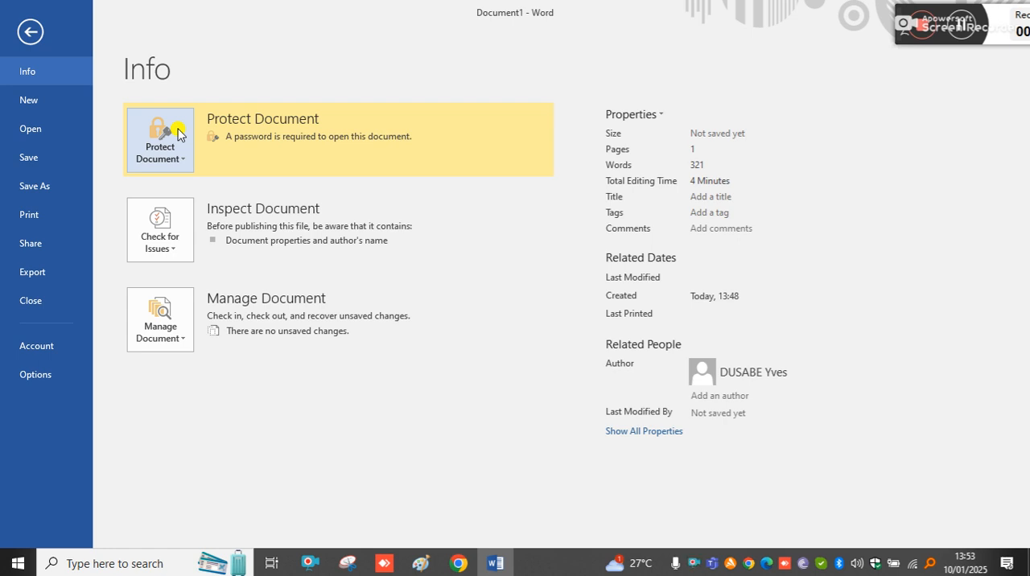
Save the document as Letter.docx in the Videos folder on this PC and close it
left_click(39, 185)
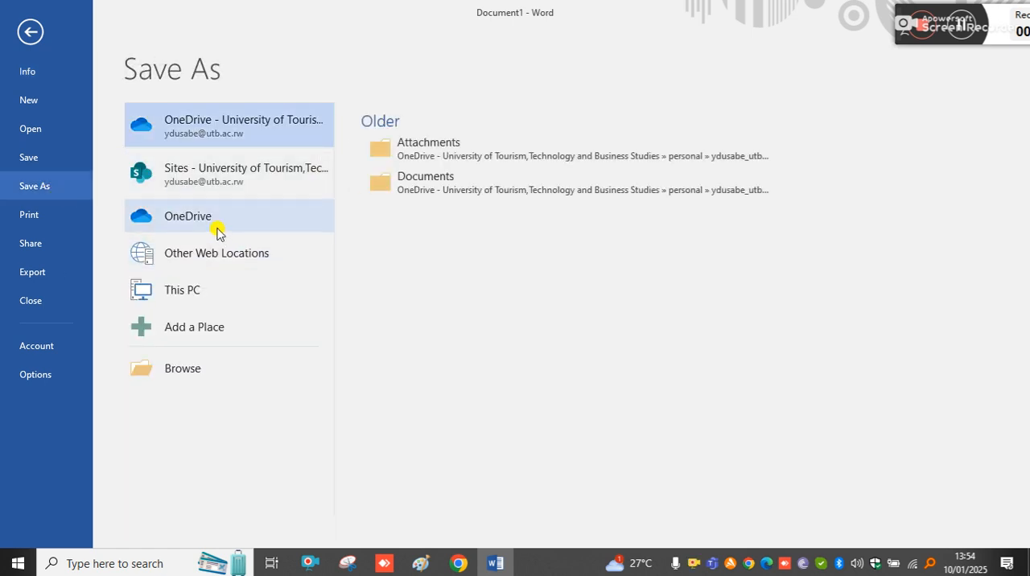
left_click(187, 363)
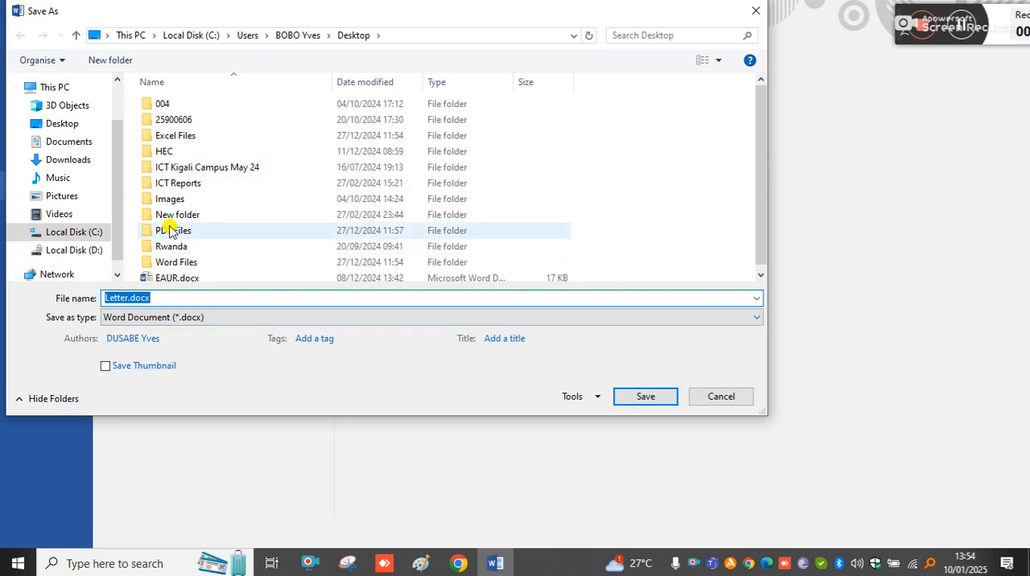
left_click(48, 125)
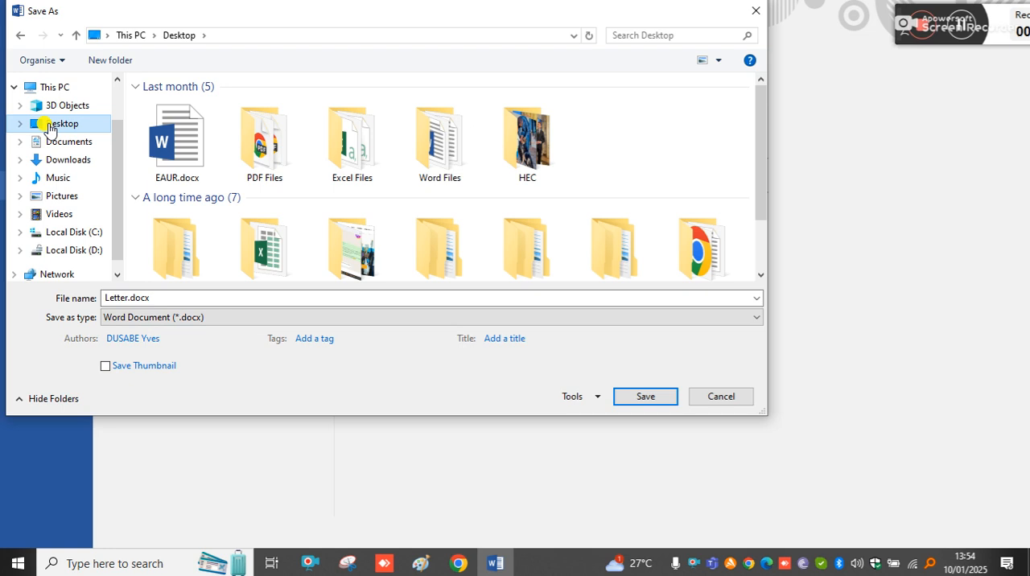
left_click(67, 182)
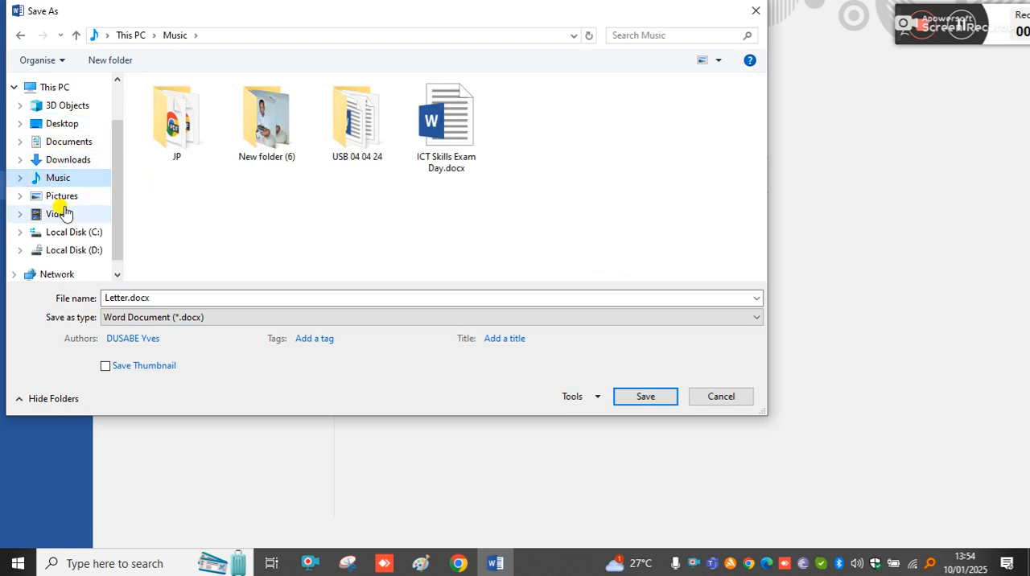
left_click(61, 196)
left_click(63, 161)
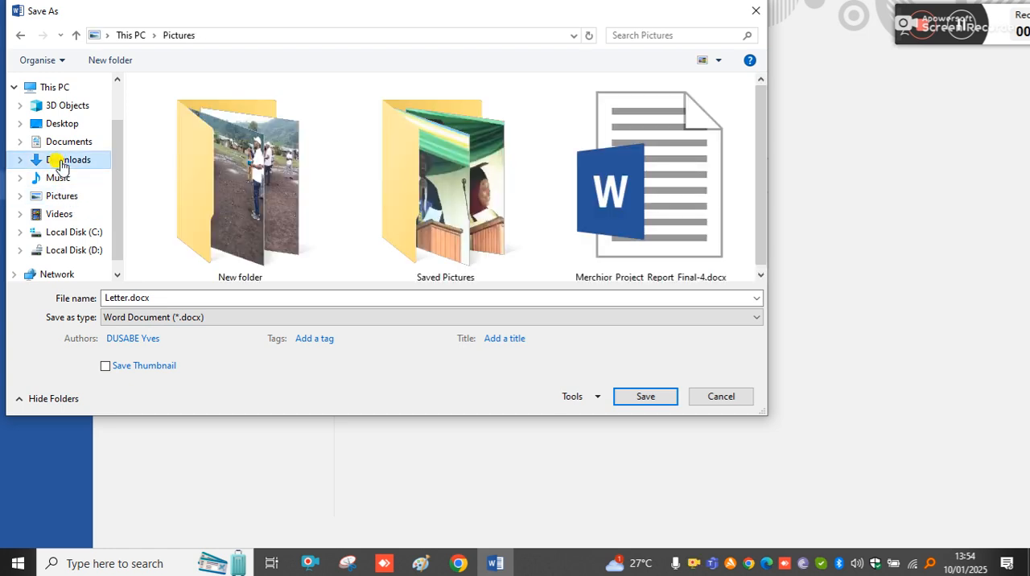
left_click(56, 177)
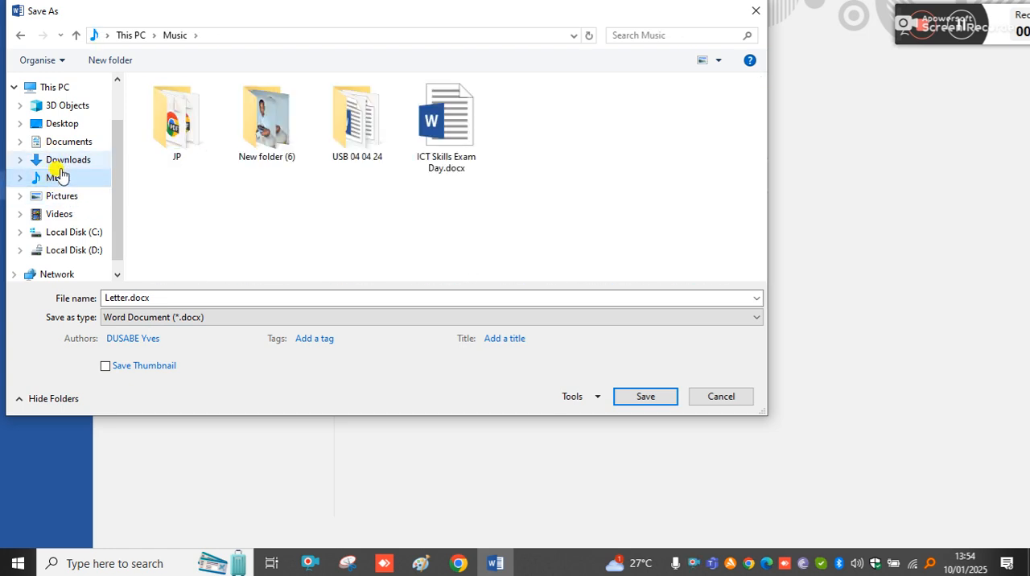
left_click(59, 196)
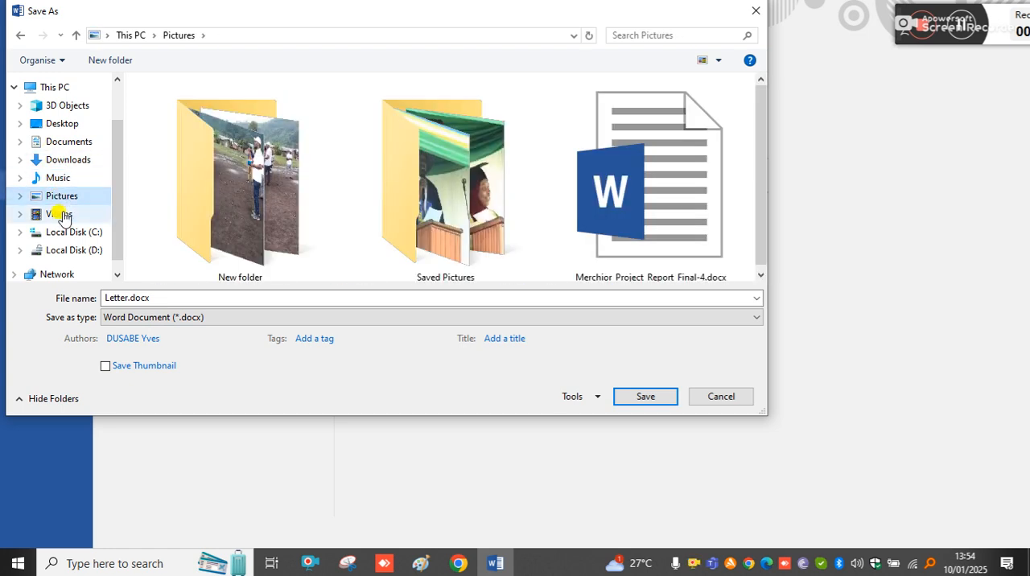
left_click(60, 214)
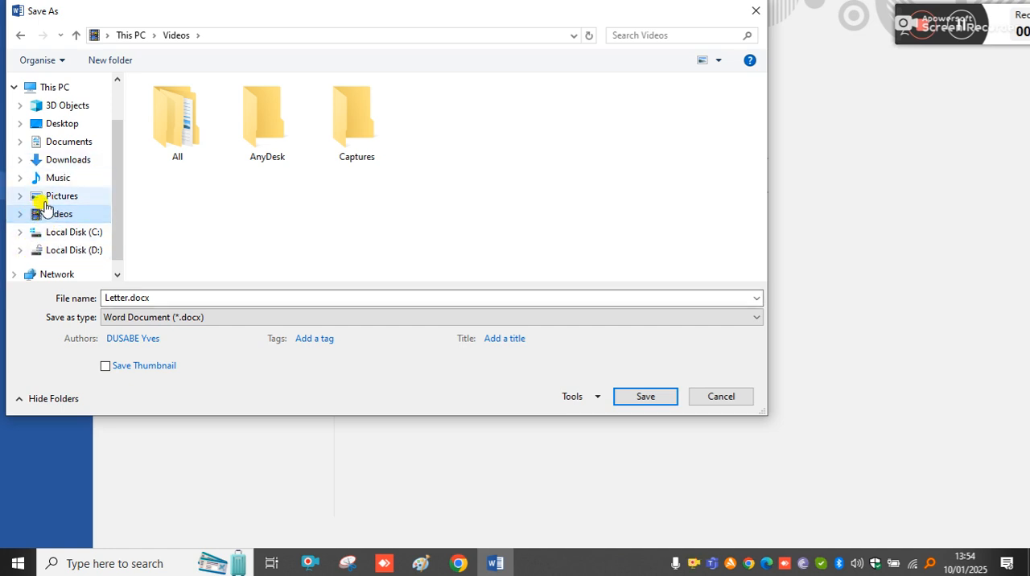
left_click(636, 400)
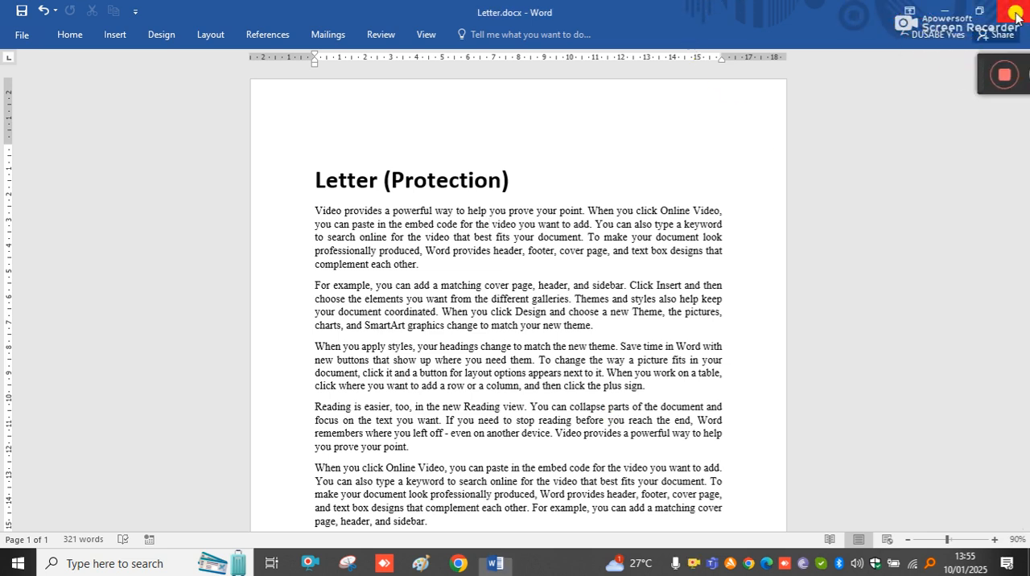
left_click(1008, 13)
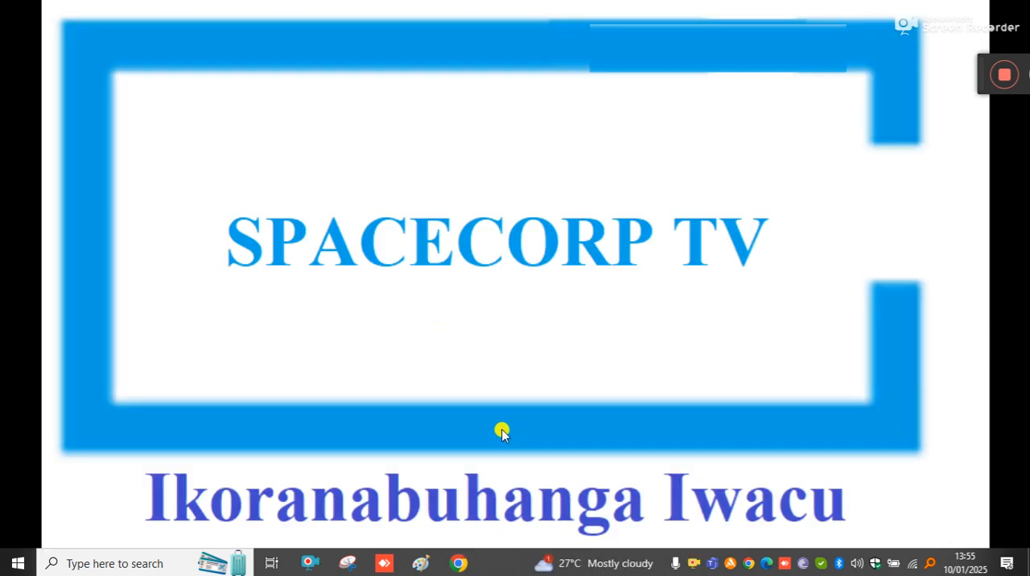
Switch to File Explorer and open Letter.docx from the Videos folder, entering the document password
key("super+e")
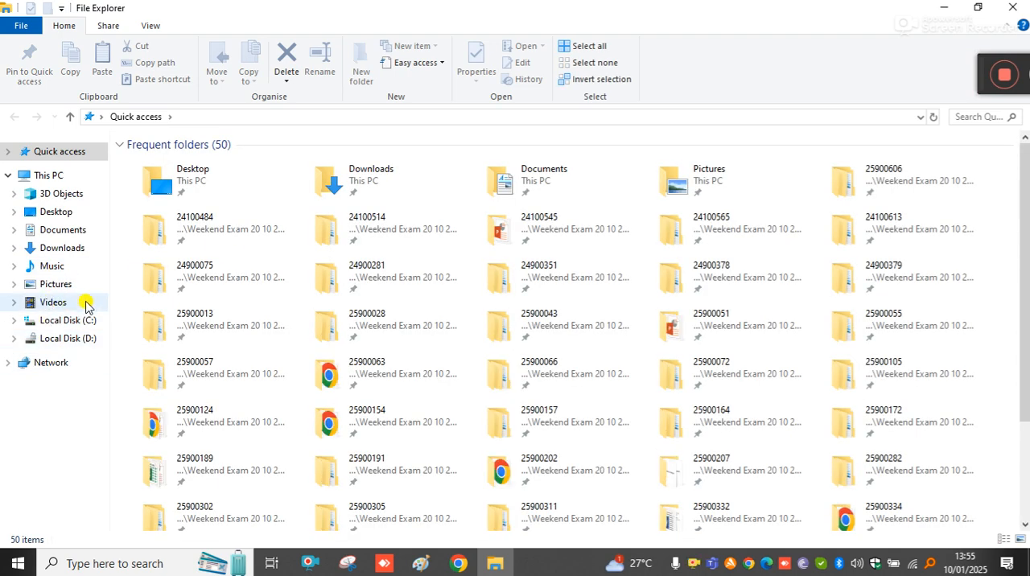
left_click(53, 303)
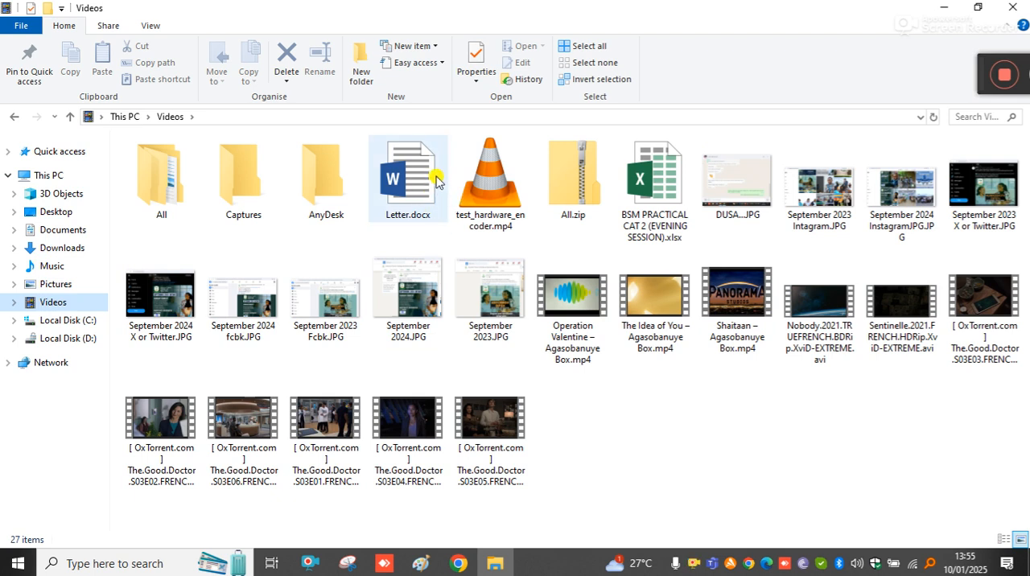
double_click(416, 189)
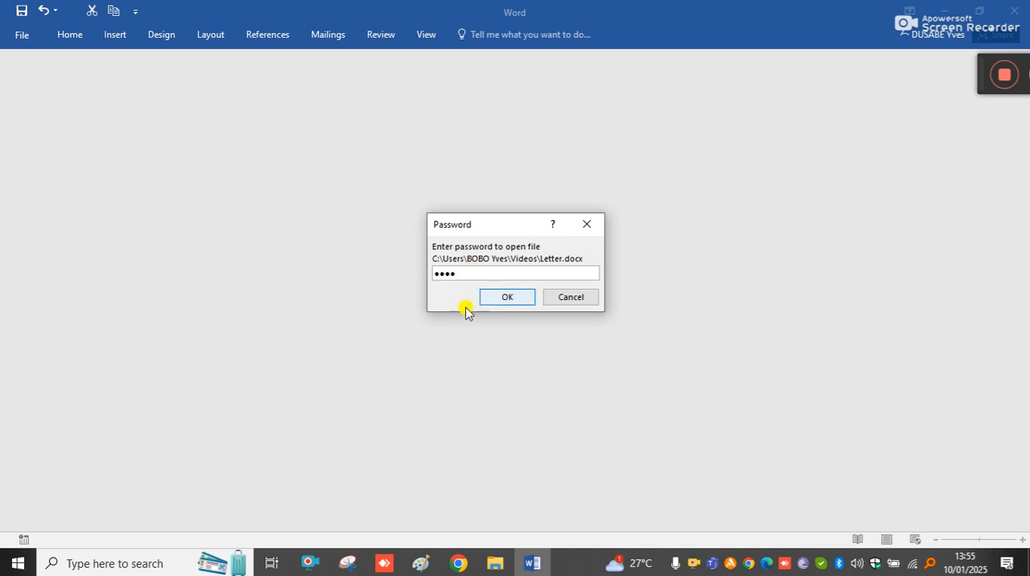
left_click(507, 298)
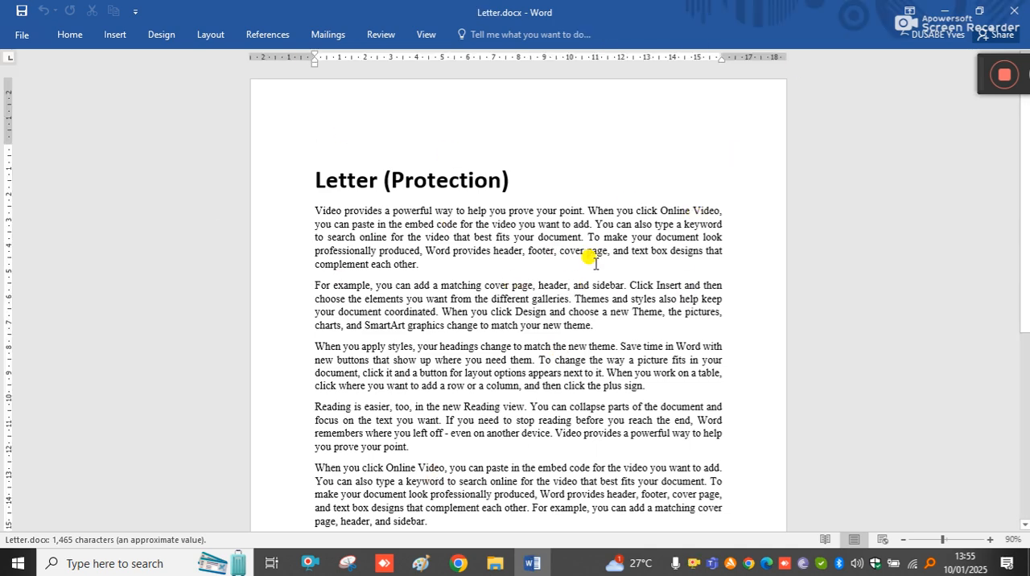
Add the test characters "[]#]#p#" at the end of the last paragraph and "P#" on a new line below
scroll(522, 298, "down", 1)
scroll(522, 298, "down", 4)
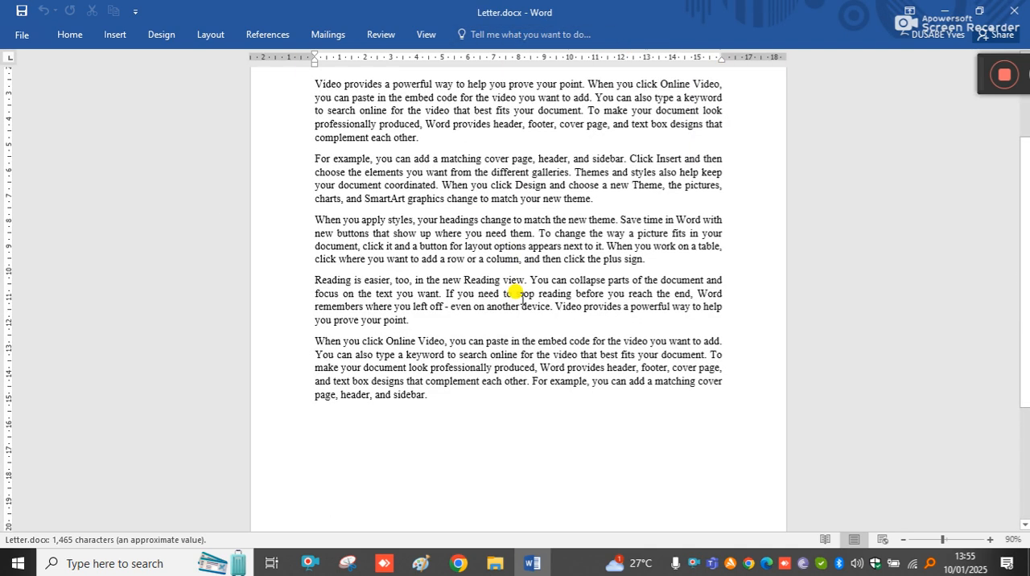
scroll(520, 295, "up", 4)
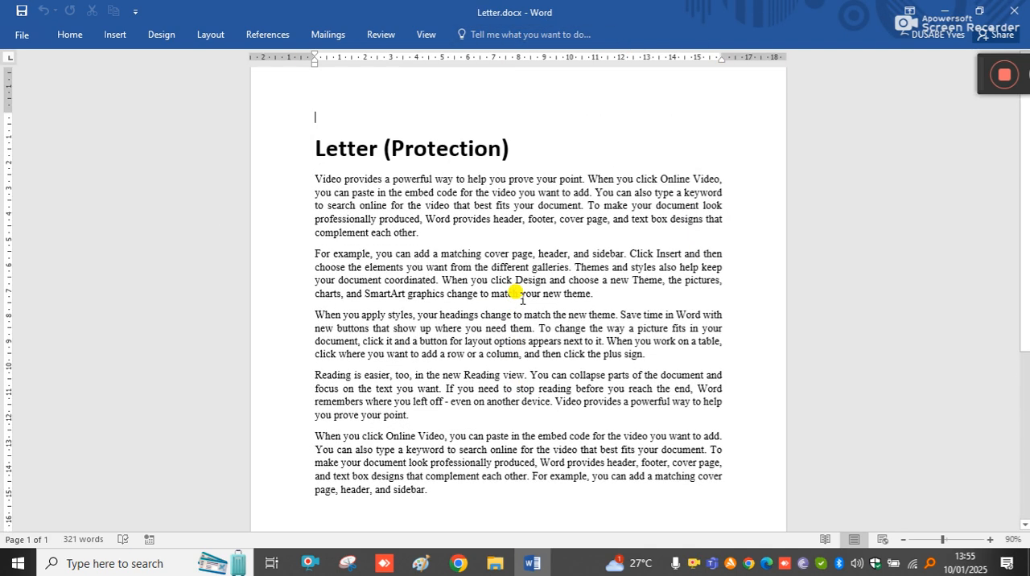
left_click(452, 488)
type("[]#]#p#")
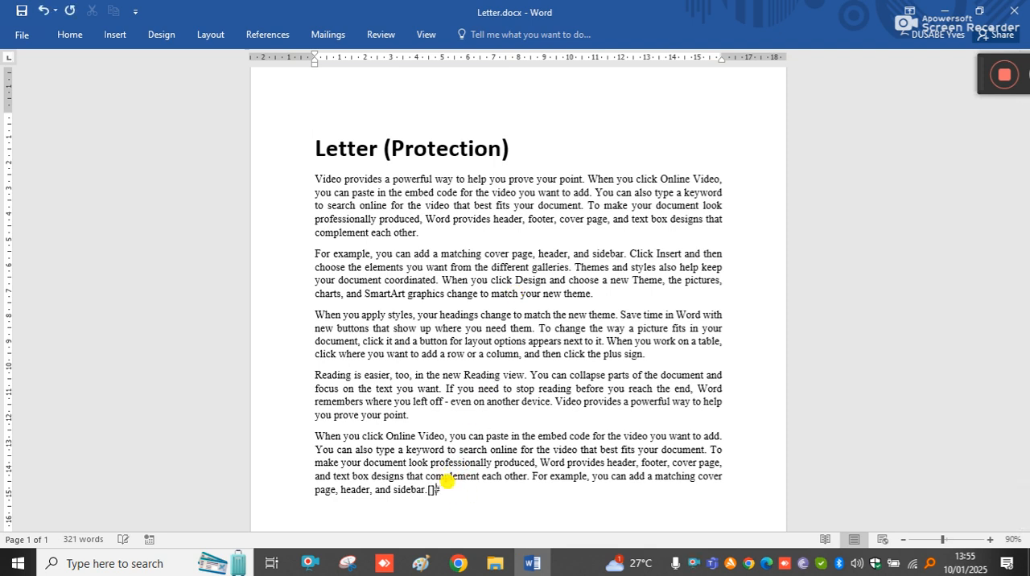
key("Return")
type("P#")
Delete the text of the paragraph above "P#" from "Online Video" to the paragraph's end
left_click(474, 493)
left_click_drag(473, 493, 402, 437)
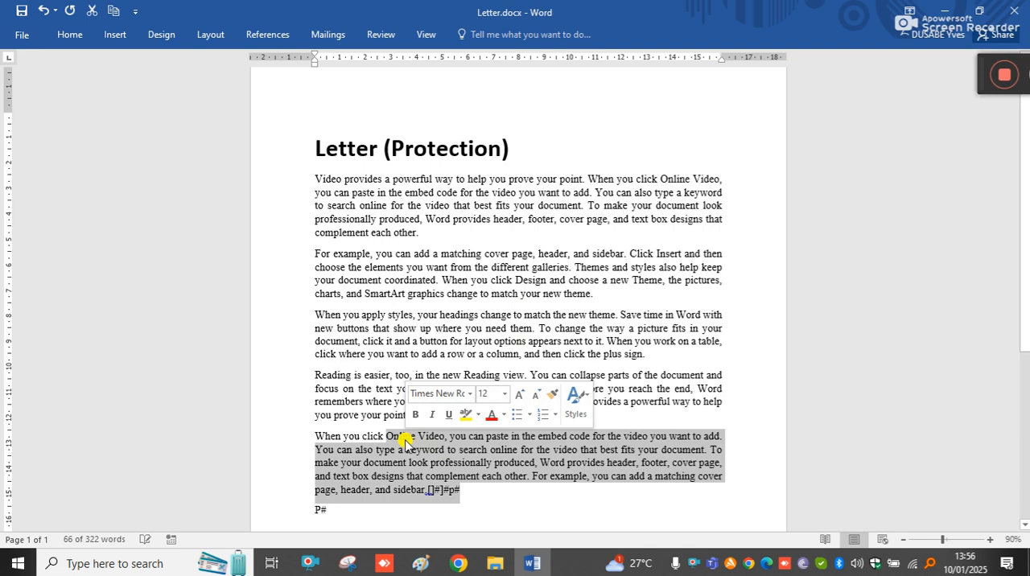
key("BackSpace")
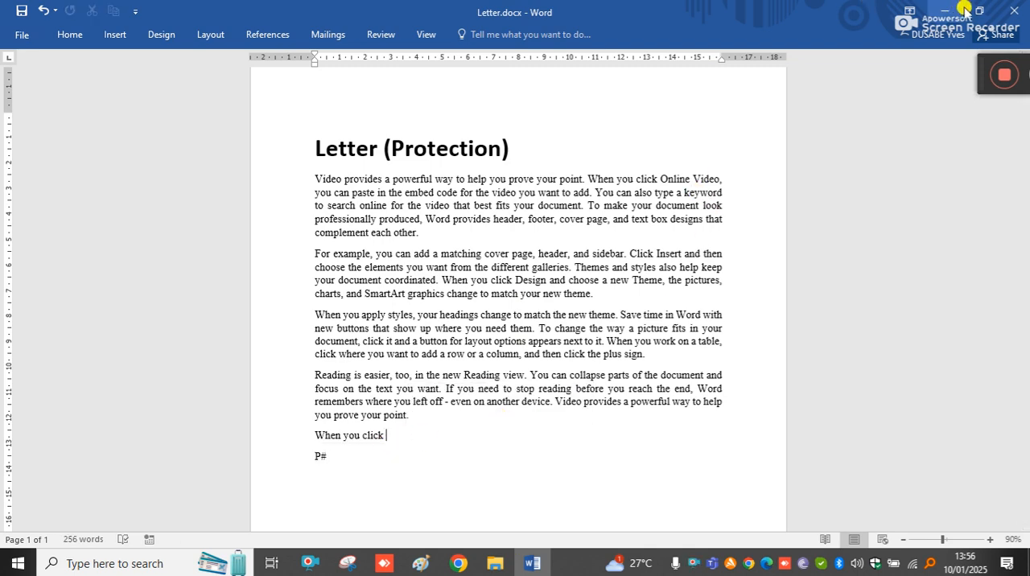
Close Letter.docx without saving the changes and close the File Explorer window
left_click(1015, 10)
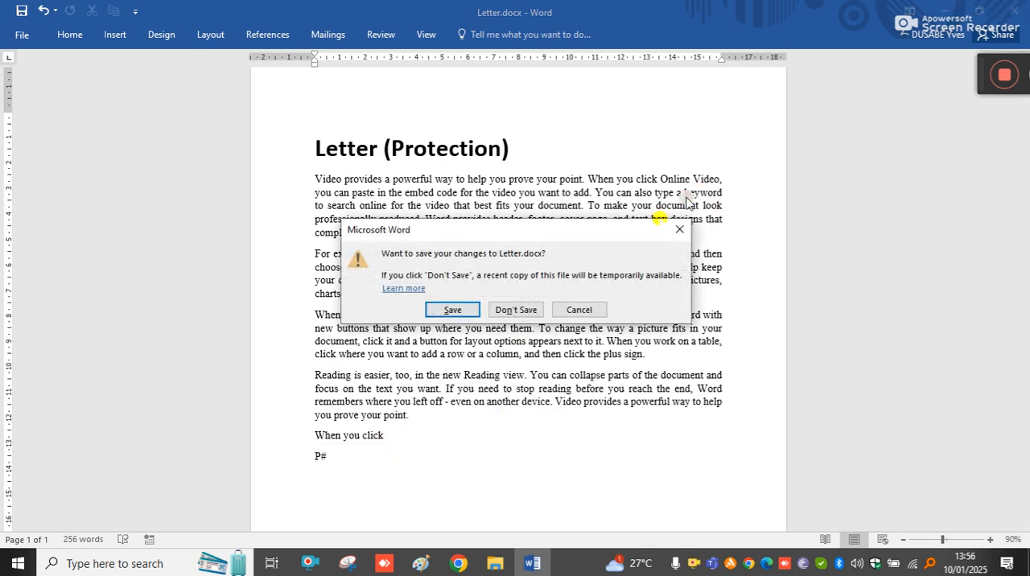
left_click(516, 310)
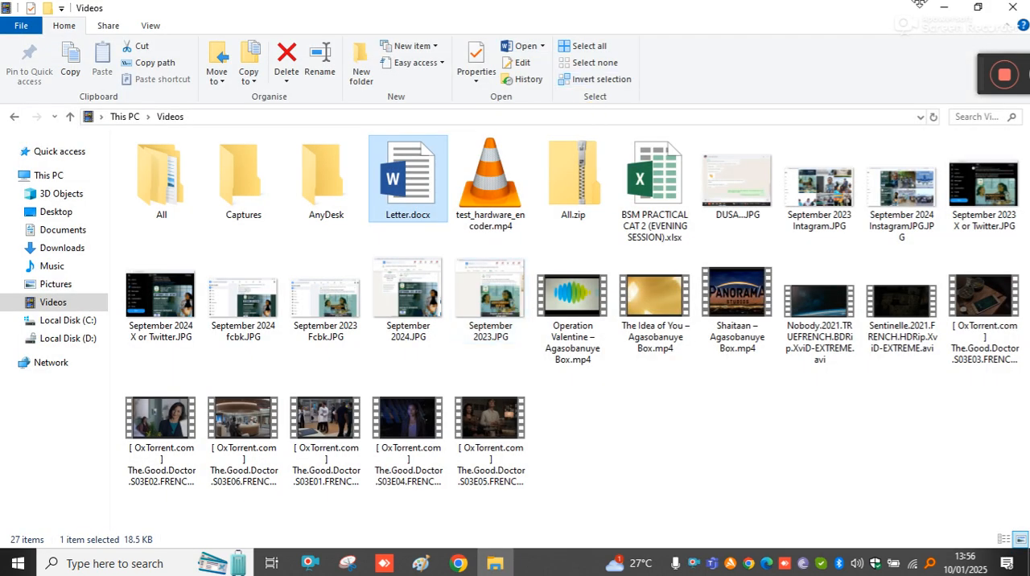
left_click(1015, 8)
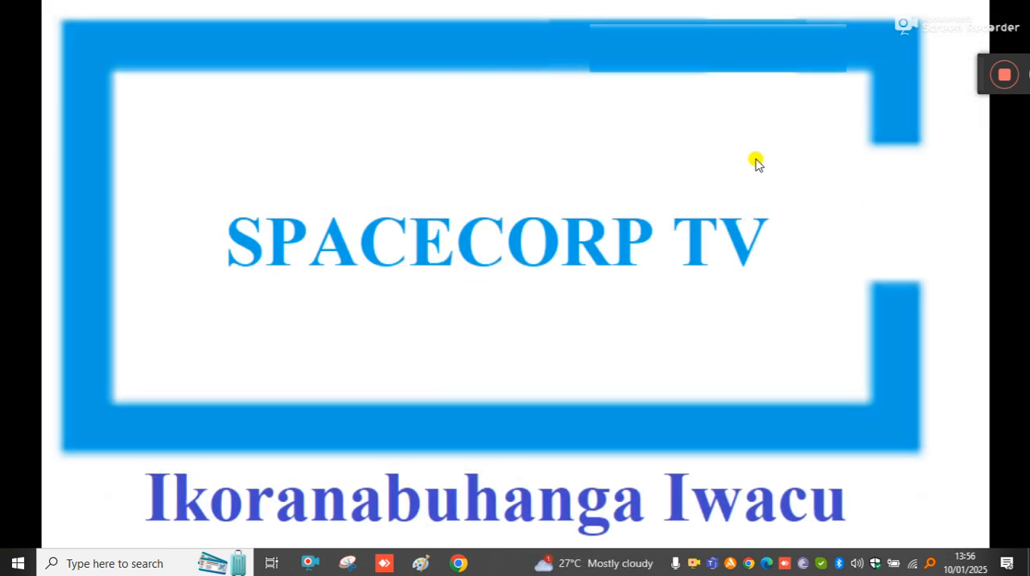